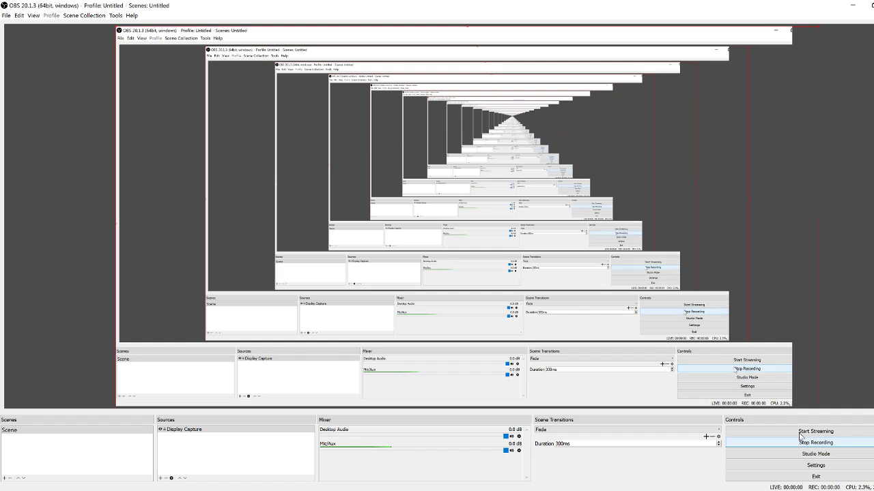
Start the OBS screen recording, leaving the empty Cinema 4D scene visible.
left_click(852, 5)
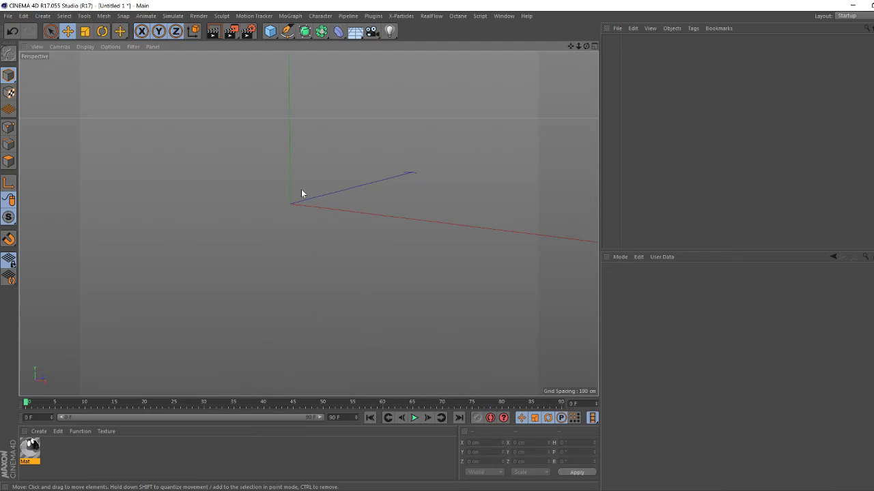
Add a 100 cm Sphere to the scene with Segments set to 50.
left_click_drag(301, 189, 276, 320, "alt")
right_click_drag(276, 320, 268, 280, "alt")
mouse_move(268, 280)
left_mouse_down("alt")
mouse_move(354, 260)
mouse_move(309, 289)
left_mouse_up("alt")
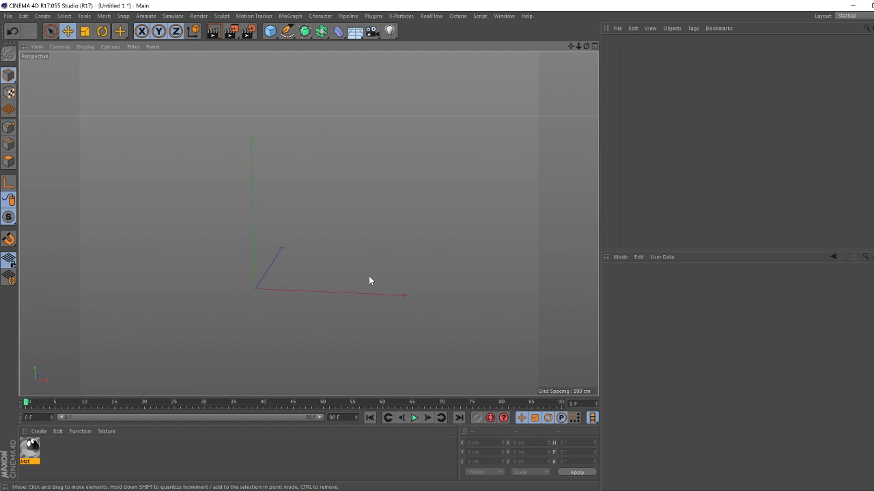
left_click_drag(270, 31, 459, 61)
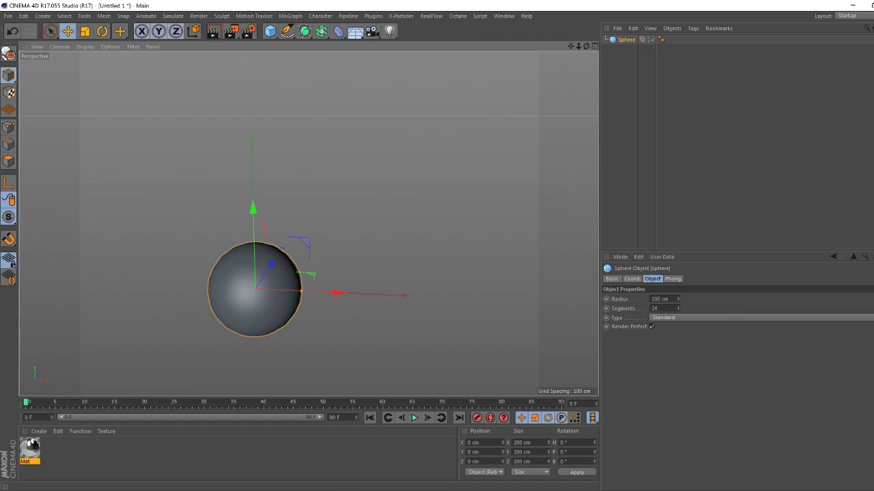
left_click(654, 308)
type("50")
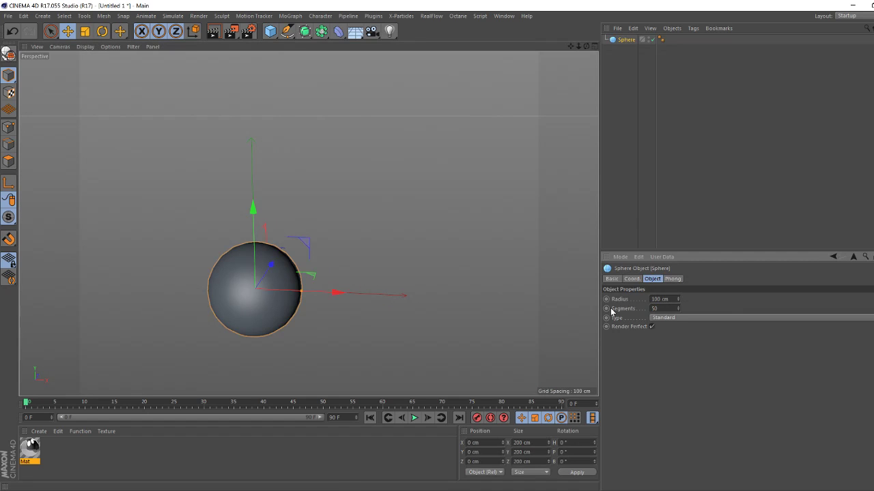
left_click(129, 464)
Create Mat.1 as a pale-yellow Luminance-only material with Color and Reflectance turned off.
double_click(72, 459)
double_click(30, 449)
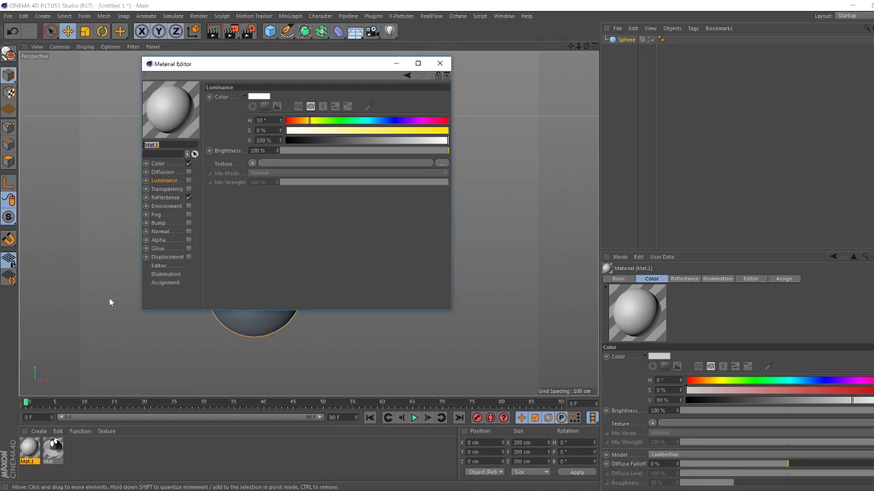
left_click(188, 197)
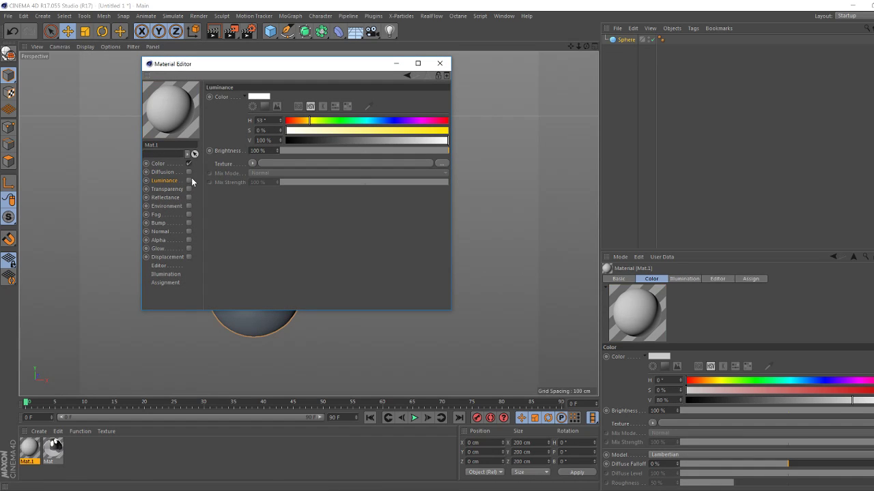
left_click(188, 180)
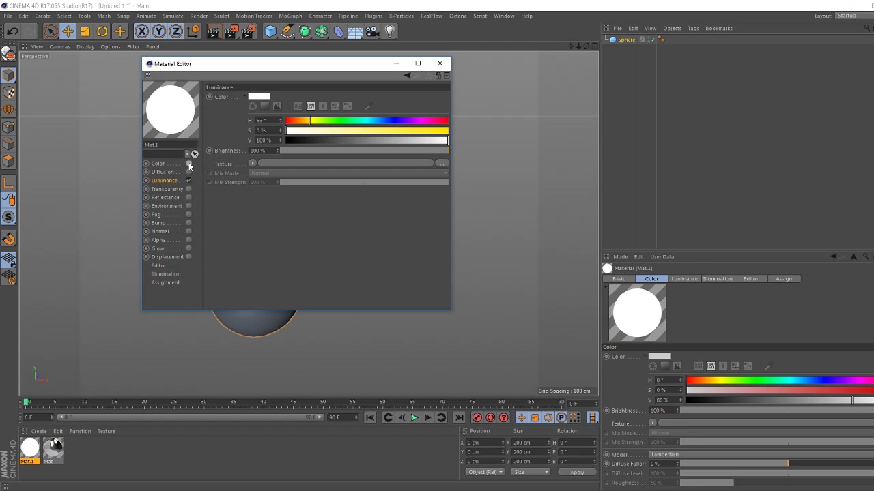
left_click(188, 163)
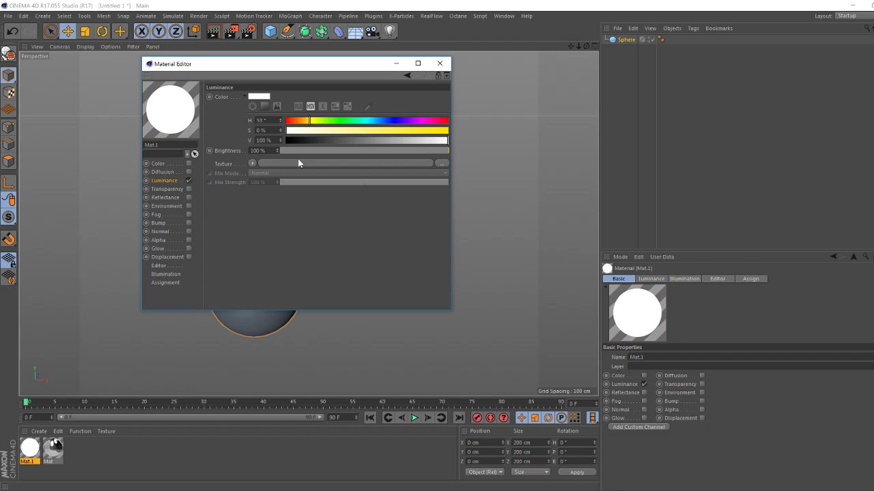
left_click_drag(361, 131, 376, 132)
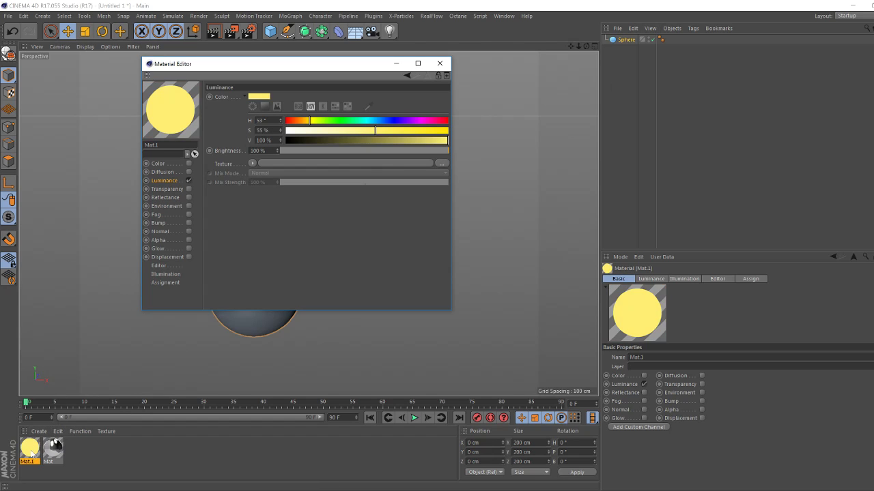
Apply Mat.1 to the Sphere.
left_click_drag(30, 454, 392, 267)
left_click_drag(620, 50, 625, 41)
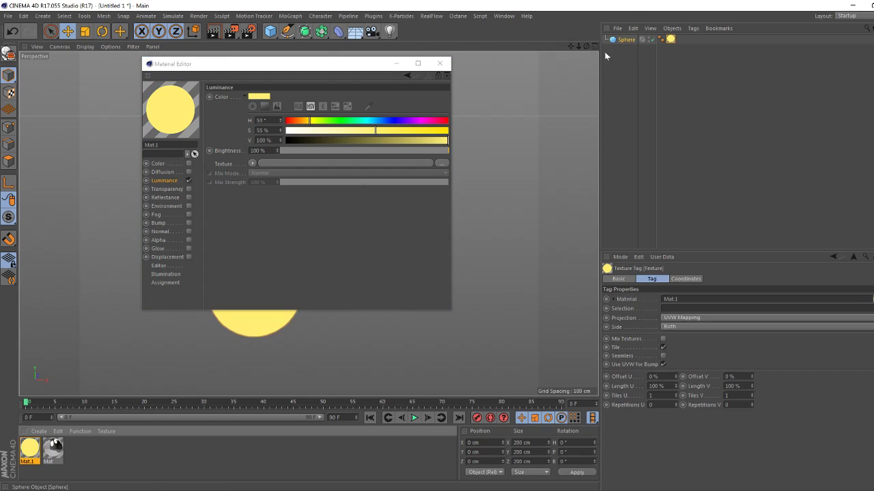
left_click_drag(229, 70, 503, 65)
Enable Mat.1's Glow channel (Outer Strength 500%, Radius 10 cm) and render to check it.
left_click(212, 31)
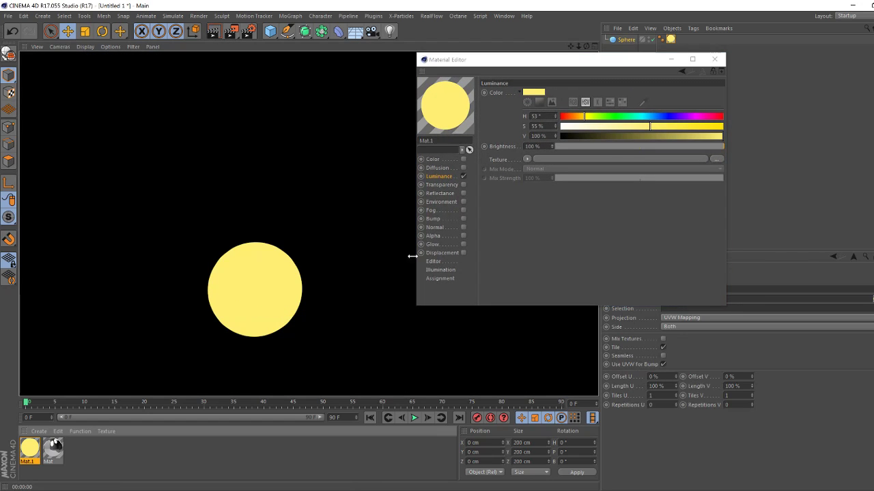
left_click(464, 244)
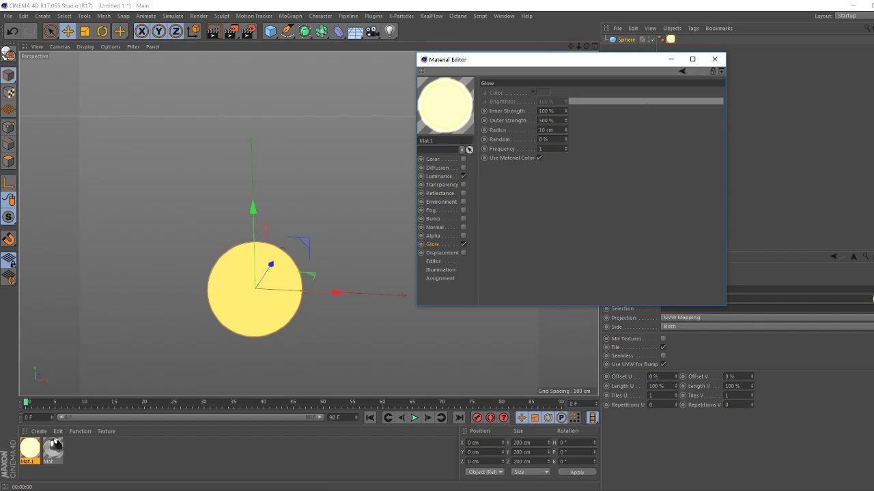
left_click(672, 60)
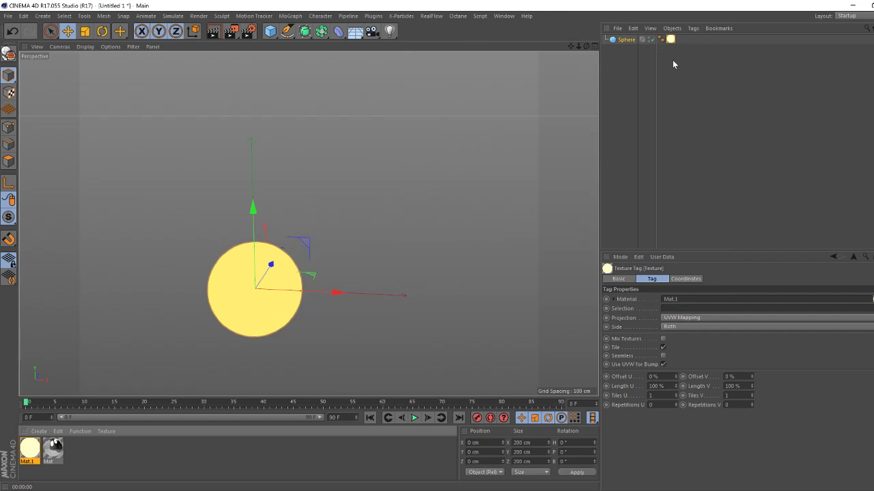
left_click(213, 32)
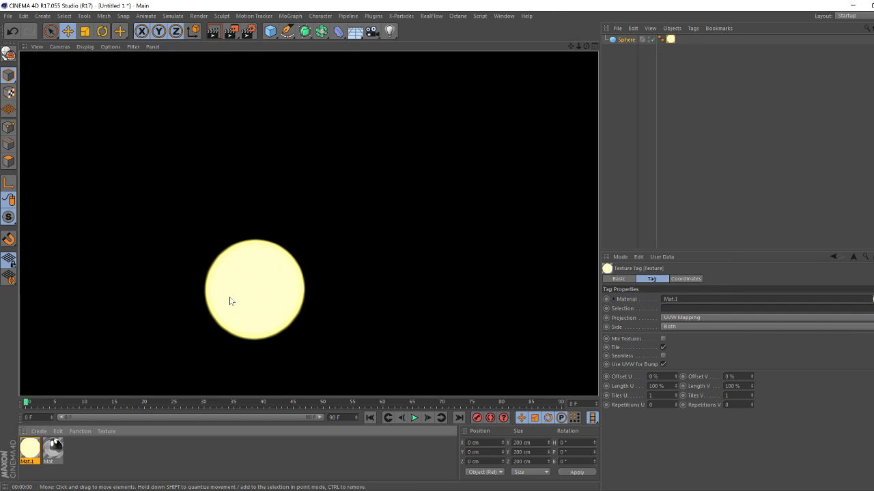
left_click(126, 447)
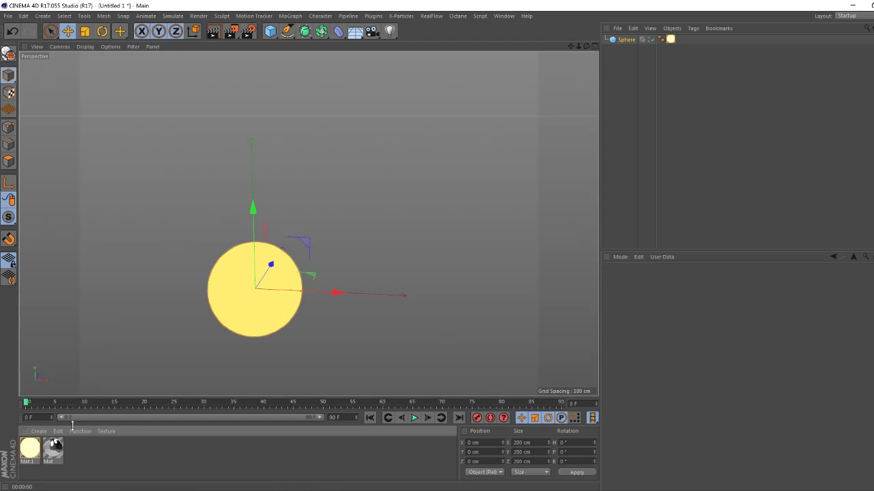
double_click(30, 448)
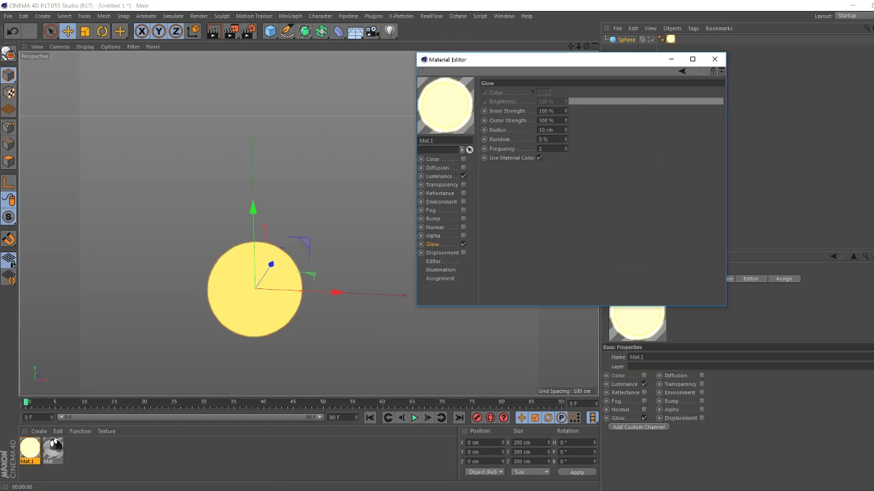
Set the Sphere's radius to 30 cm.
left_click(715, 58)
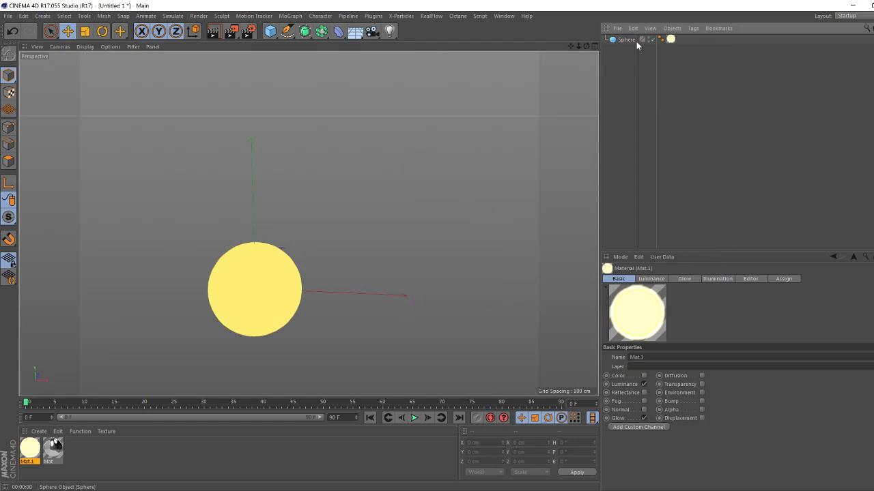
left_click(626, 39)
left_click(659, 299)
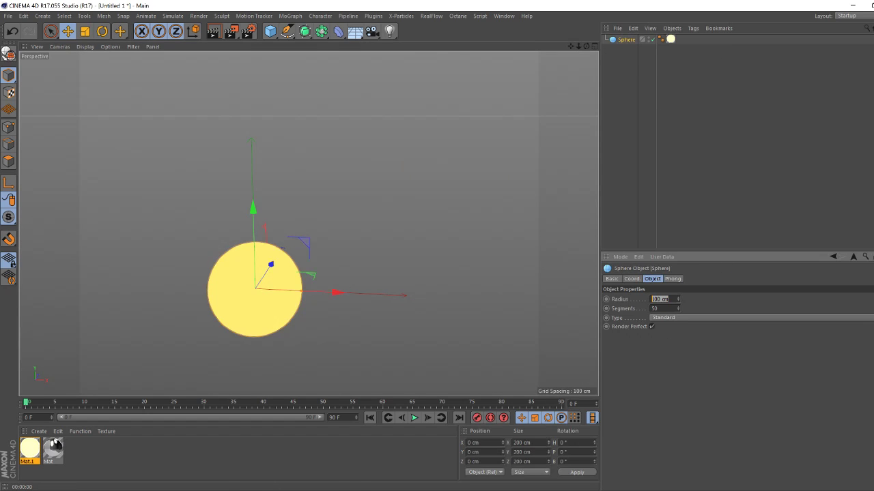
type("30")
key("Return")
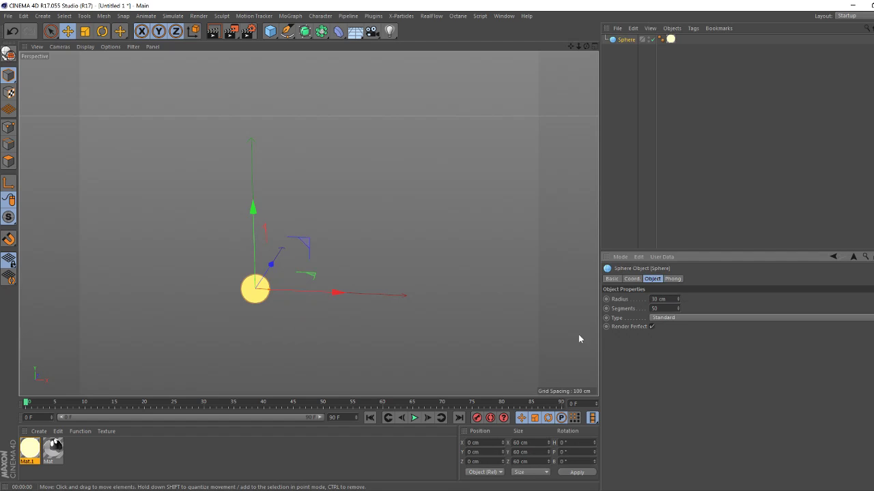
Zoom in and render the smaller glowing sphere against black.
left_click(214, 32)
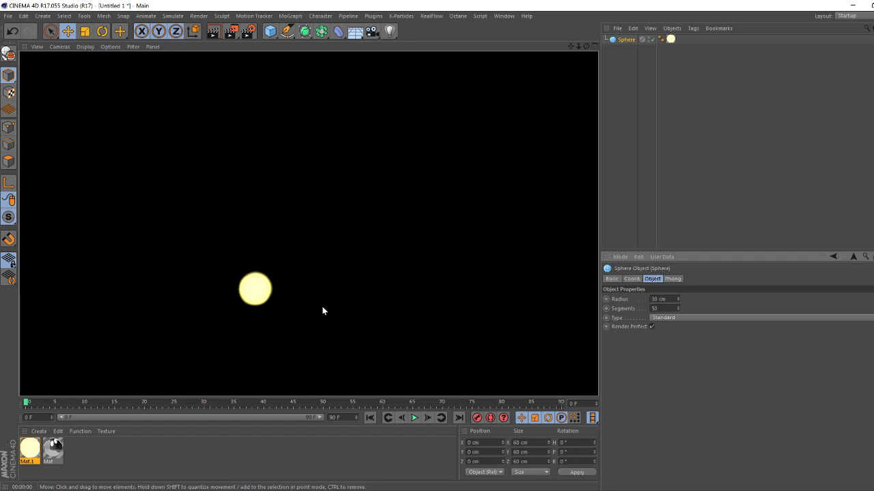
scroll(271, 305, "up", 1)
scroll(270, 305, "up", 2)
scroll(271, 305, "up", 3)
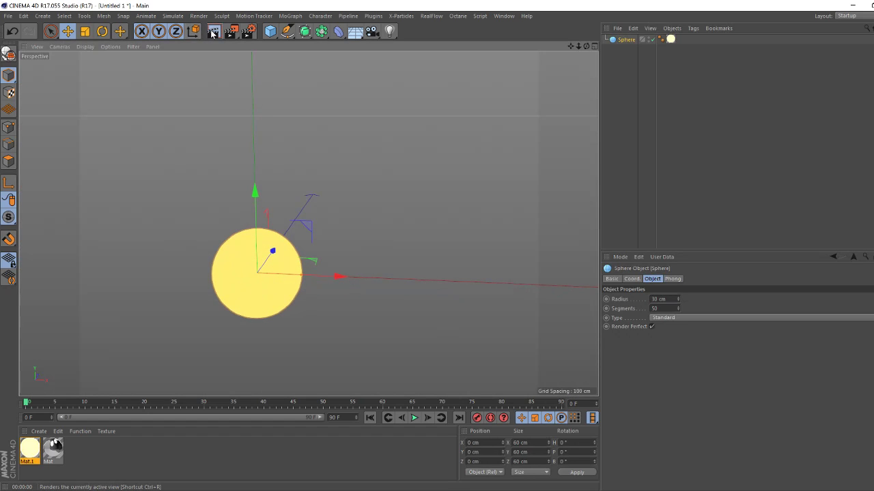
left_click(213, 33)
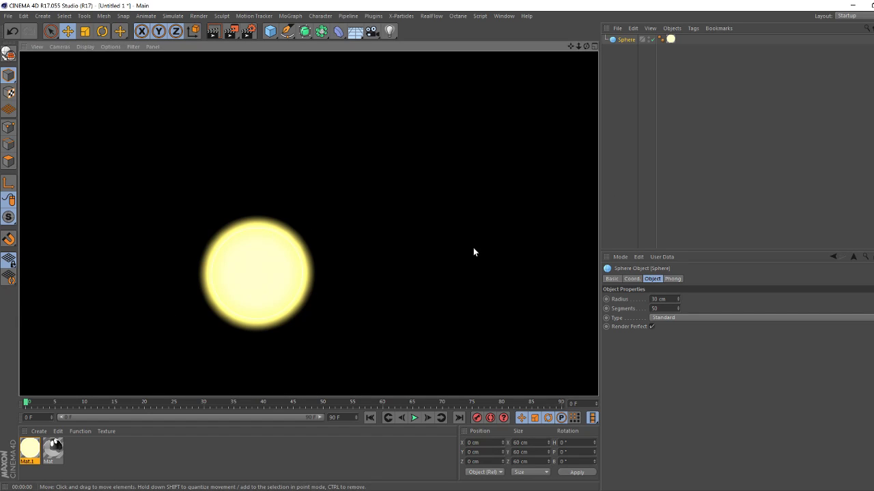
left_click(692, 131)
Add a second Sphere with 50 segments.
left_click(270, 31)
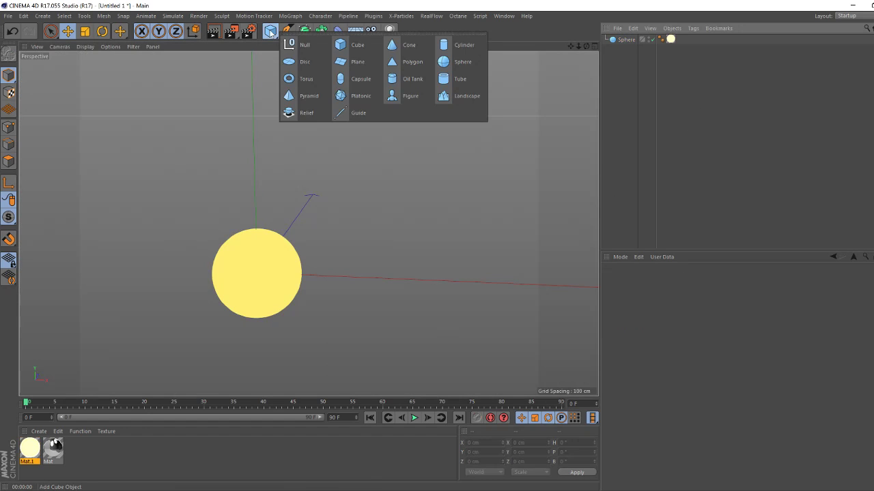
left_click(451, 63)
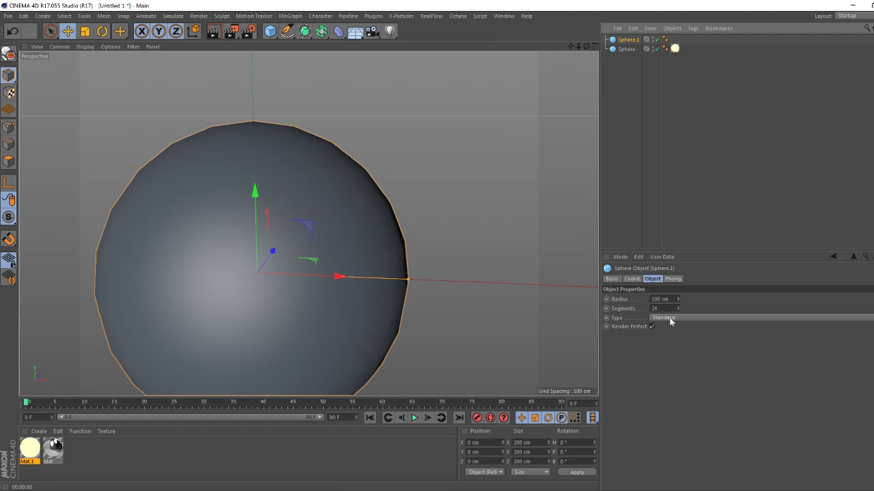
double_click(660, 308)
type("50")
key("Return")
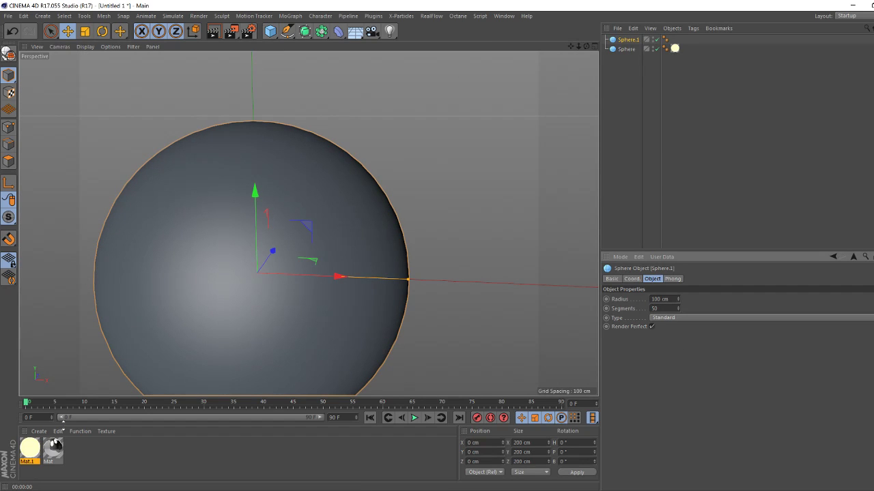
Create Mat.2 with Color and Reflectance off and Glass-preset Transparency at refraction 3.
left_click(38, 432)
mouse_move(80, 431)
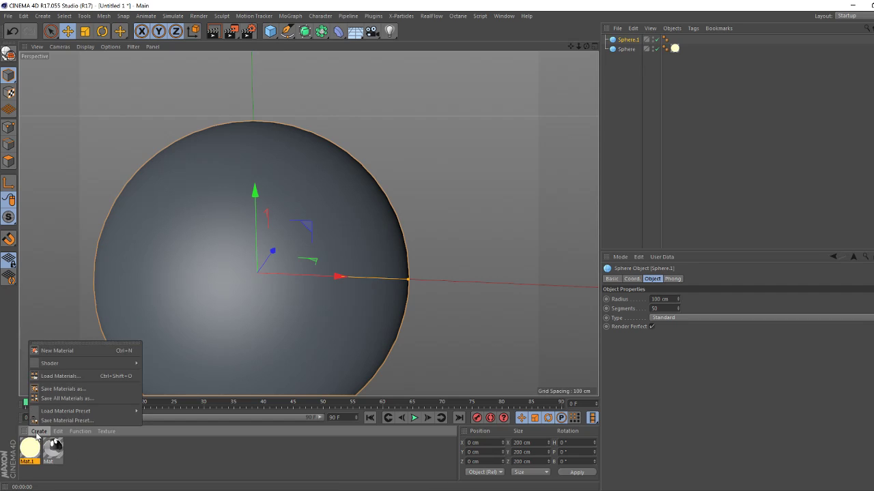
double_click(78, 458)
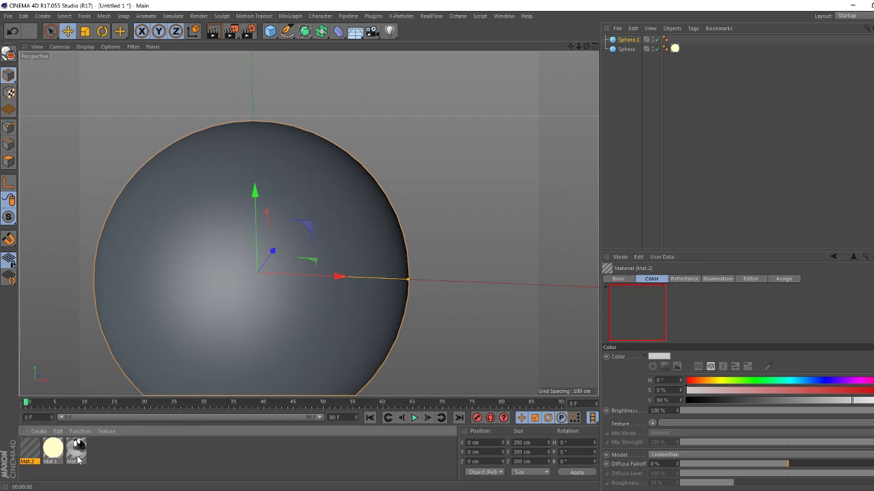
double_click(28, 454)
left_click(188, 197)
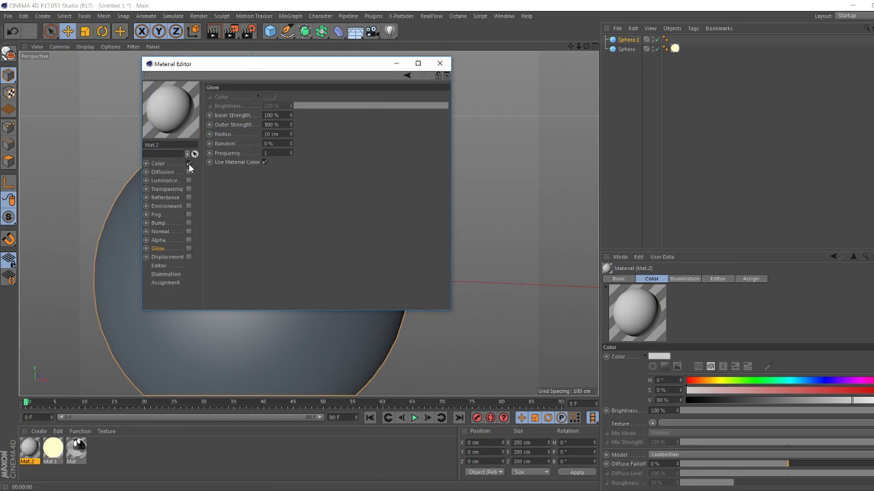
left_click(188, 164)
left_click(188, 189)
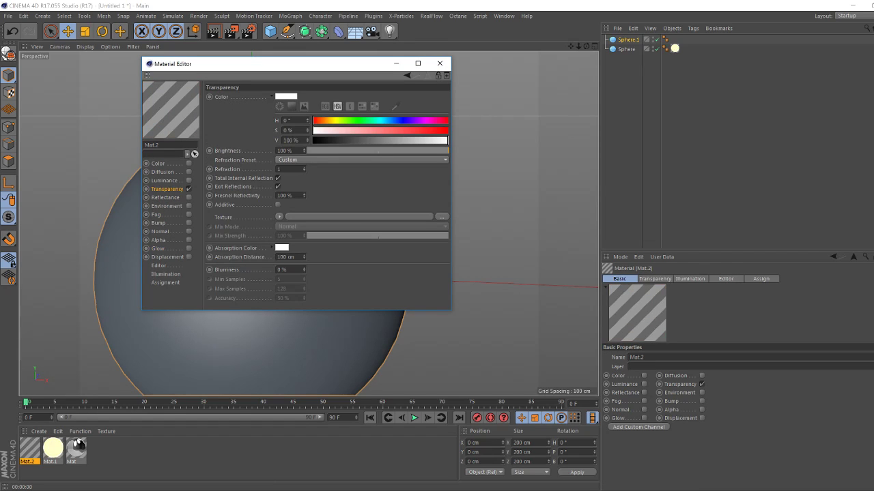
left_click(300, 159)
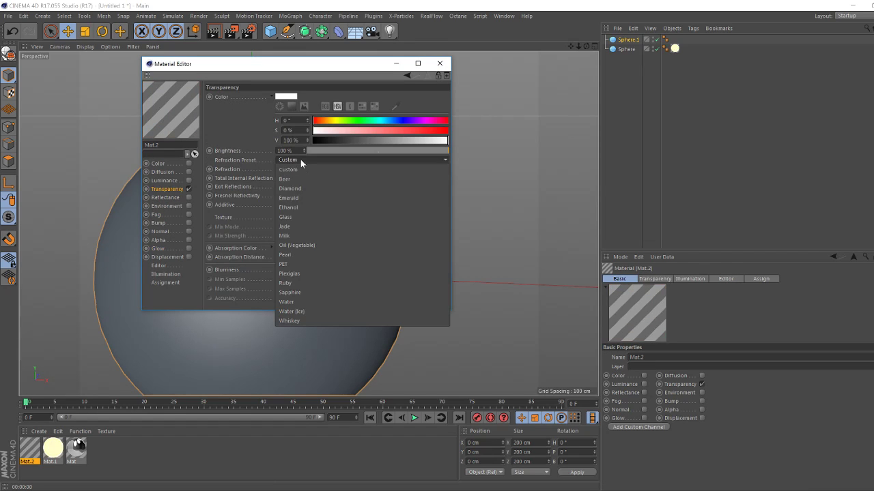
left_click(300, 226)
type("3")
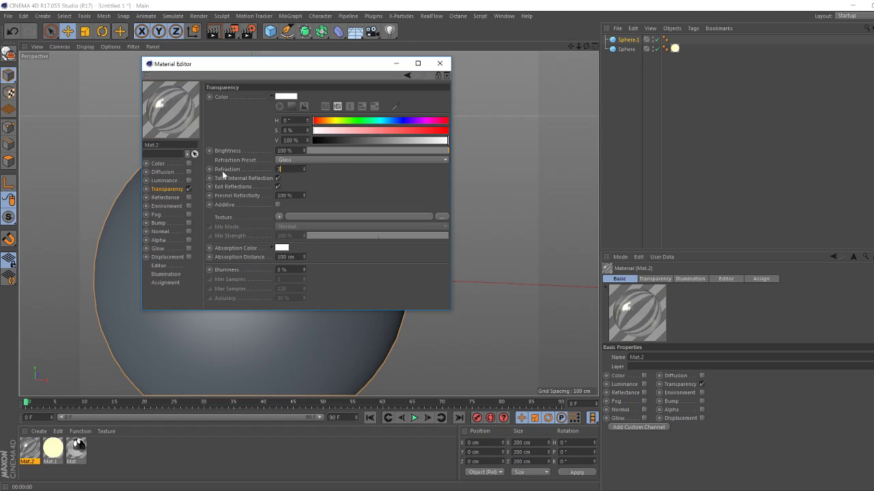
key("Return")
left_click(440, 63)
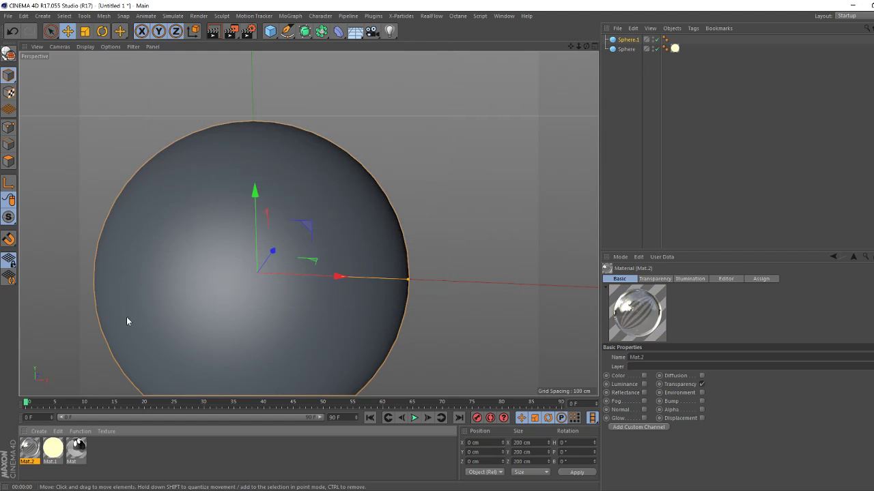
Apply Mat.2 to Sphere.1, render a preview, and pan to recentre the spheres.
left_click_drag(30, 448, 626, 41)
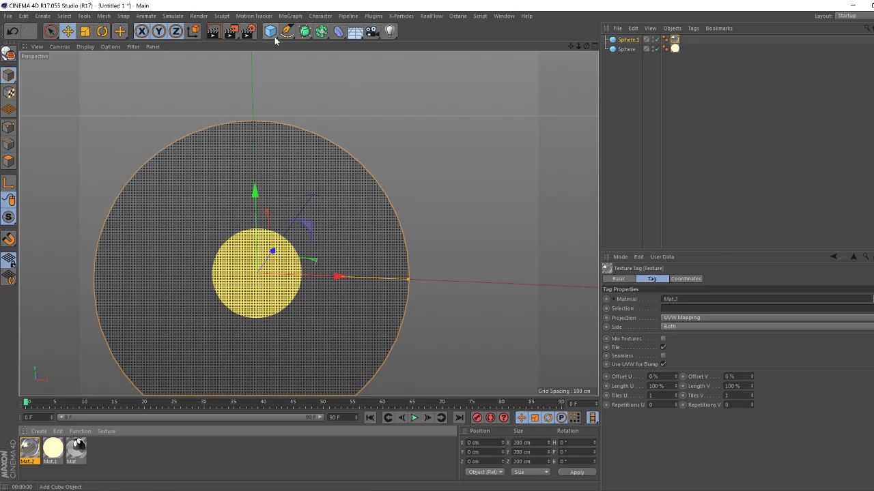
key("ctrl+r")
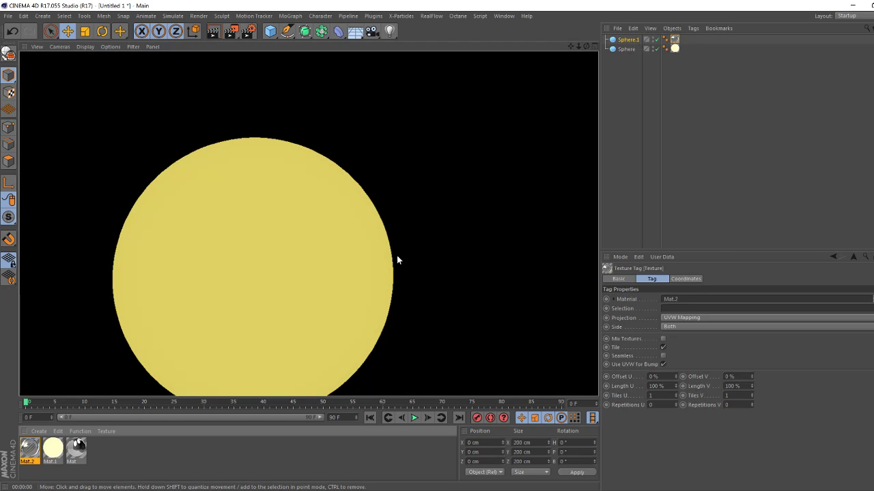
left_click(718, 156)
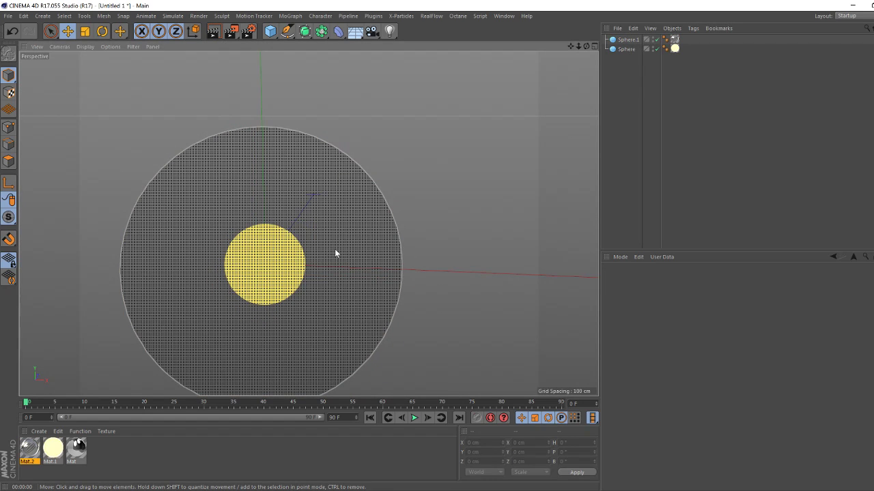
middle_click_drag(335, 249, 406, 204, "alt")
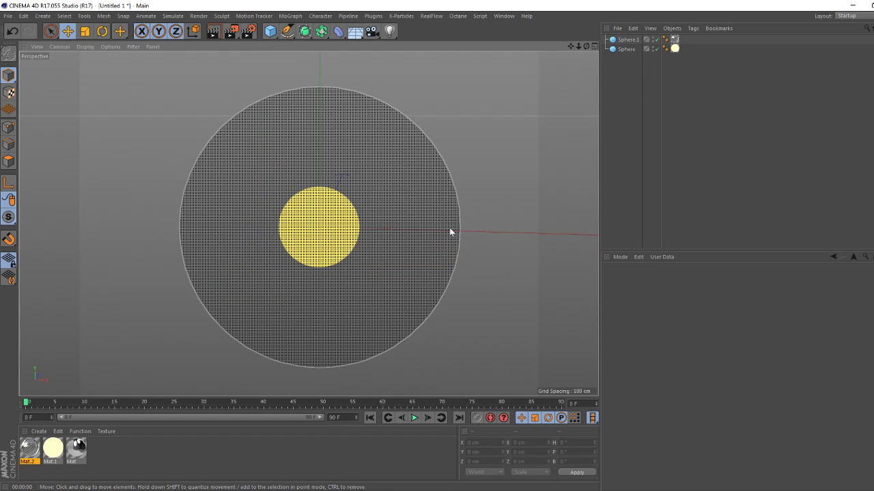
left_click(355, 31)
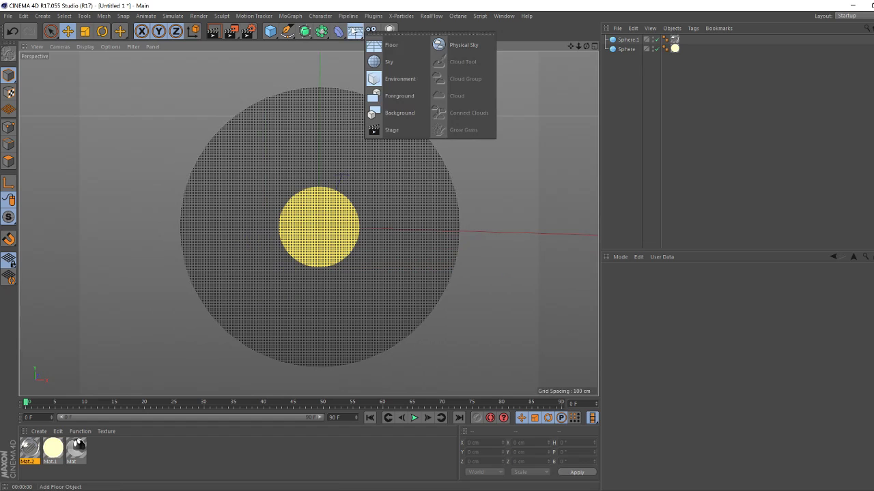
Add a Sky object textured with material Mat and render a preview.
left_click(394, 61)
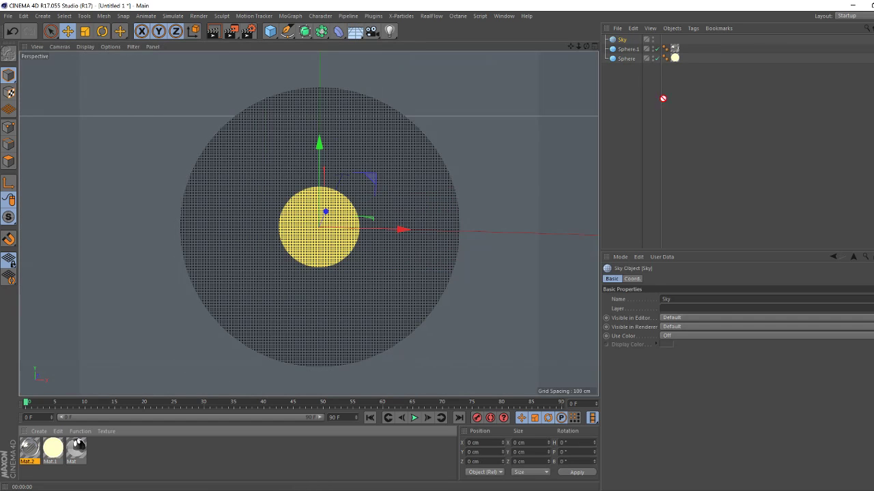
left_click_drag(635, 43, 624, 41)
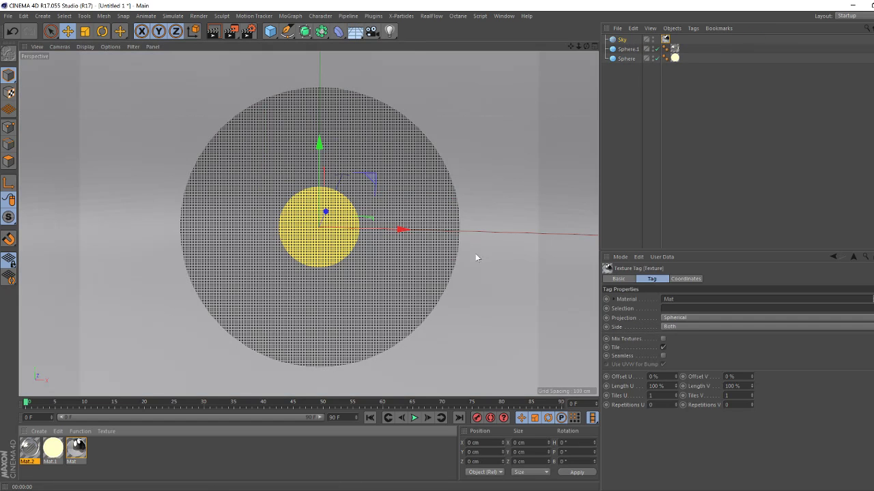
left_click(213, 32)
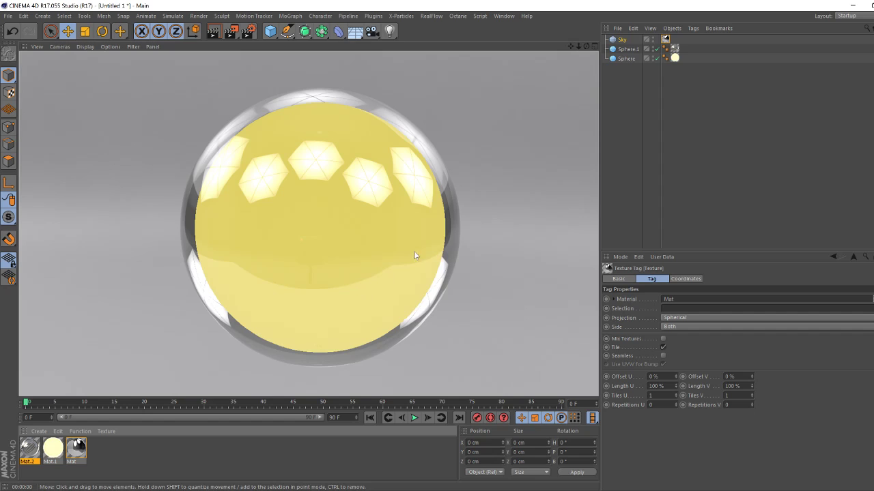
left_click(657, 50)
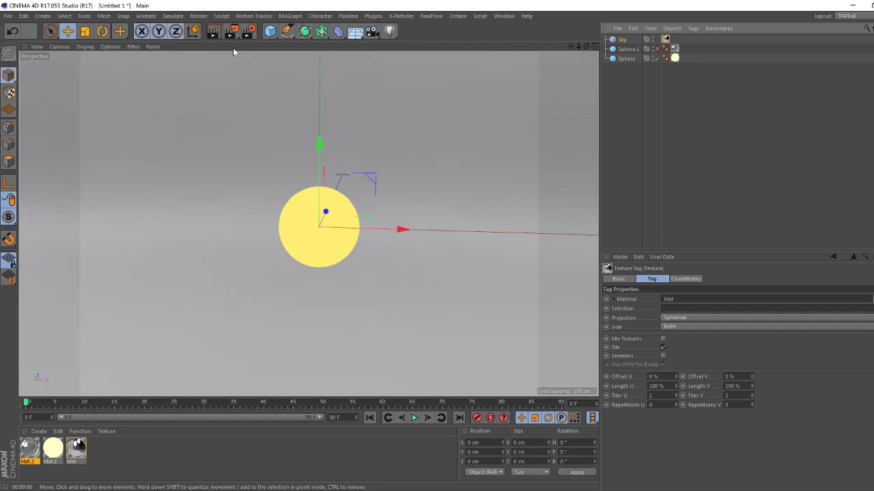
left_click(213, 31)
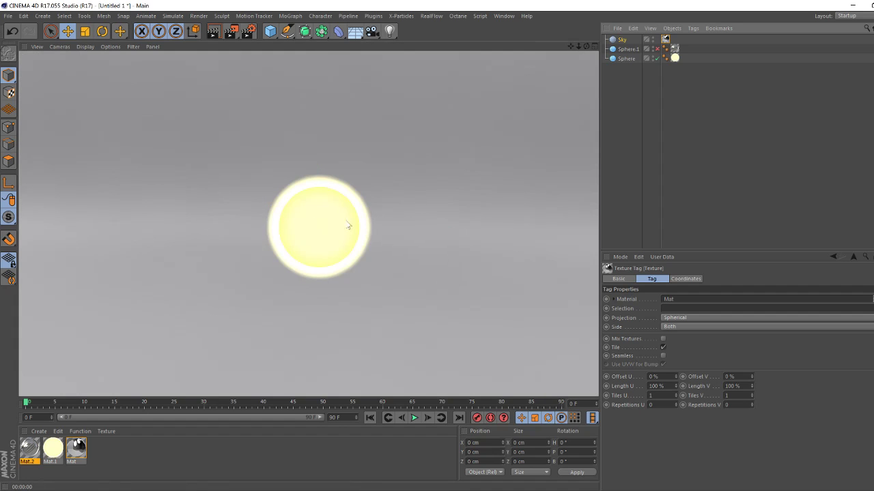
left_click(656, 49)
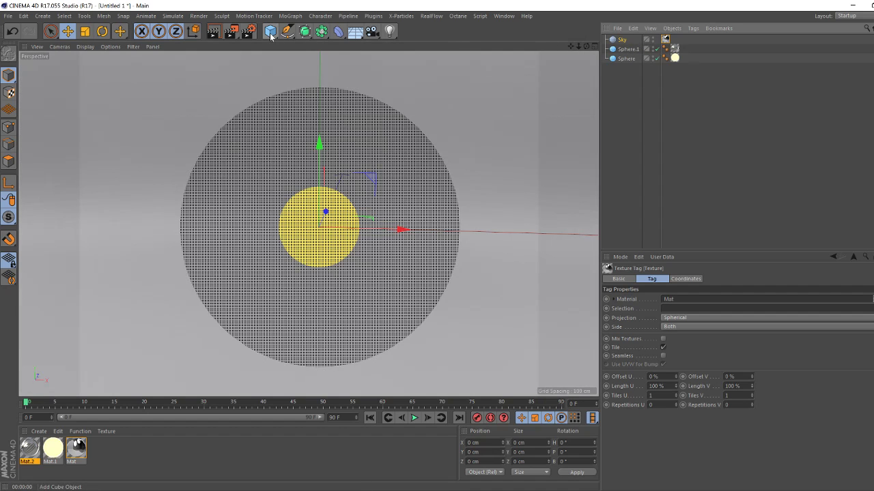
left_click(213, 30)
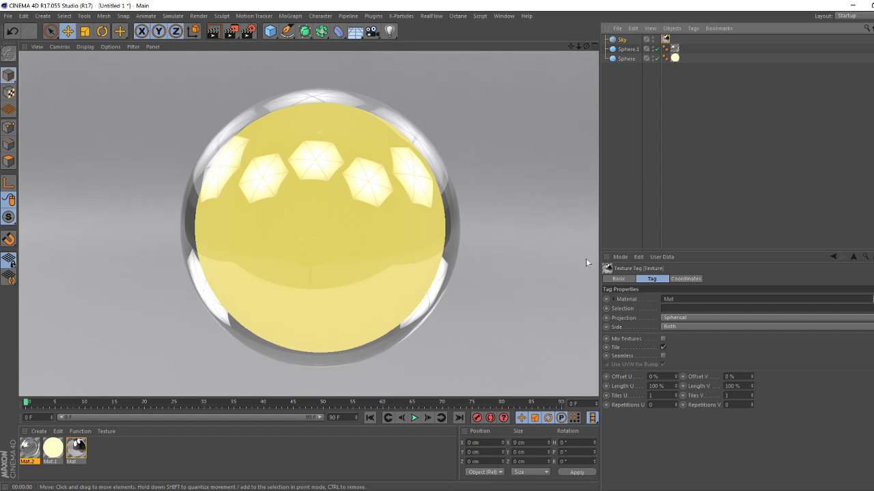
left_click(735, 211)
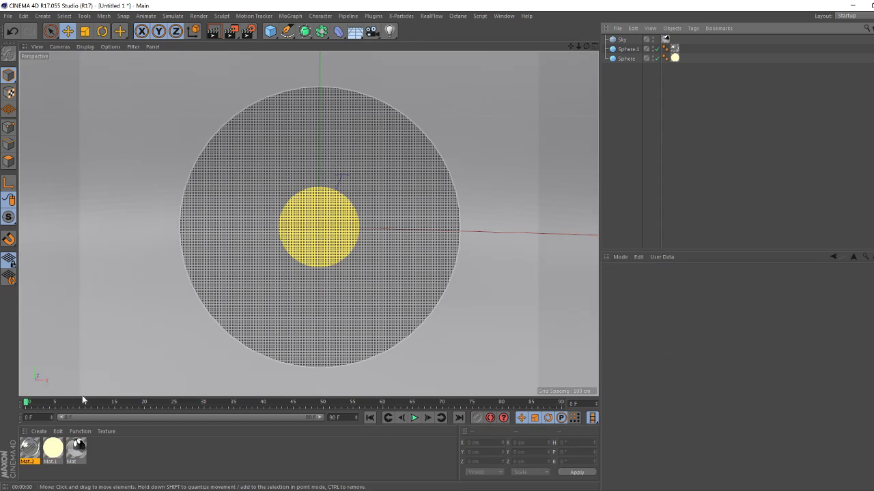
Turn off the Glow channel on Mat.1.
double_click(52, 449)
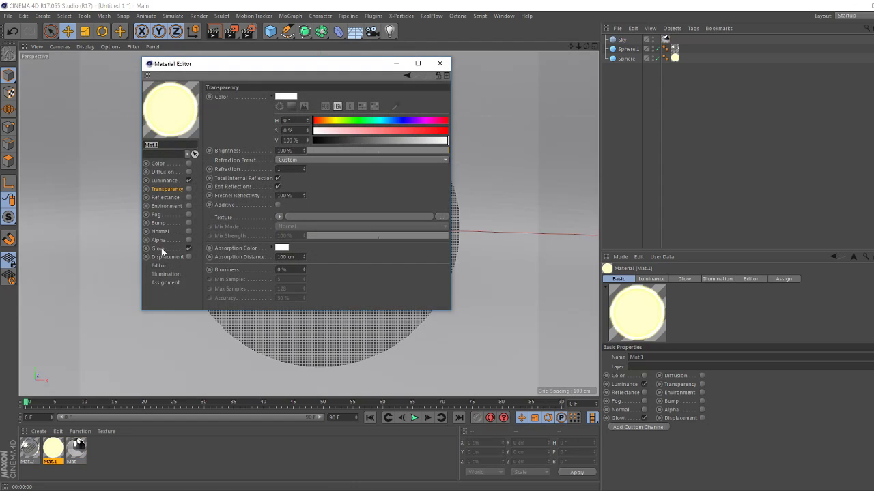
left_click(187, 249)
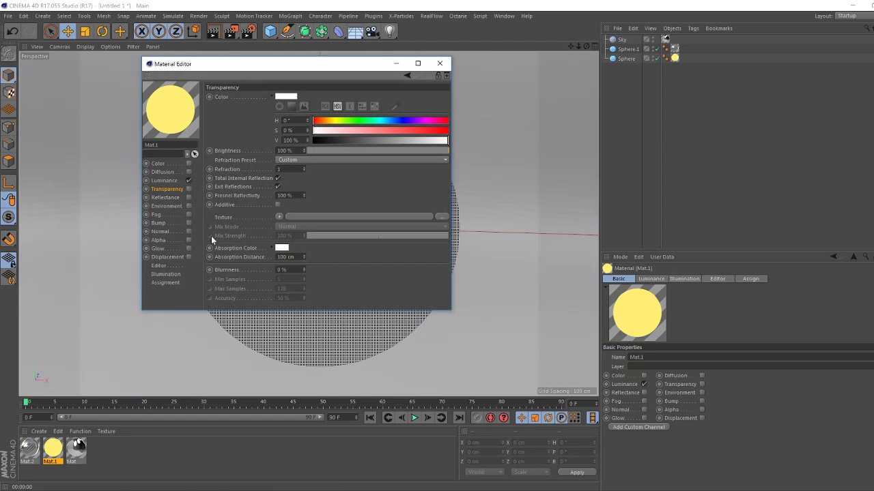
left_click(440, 63)
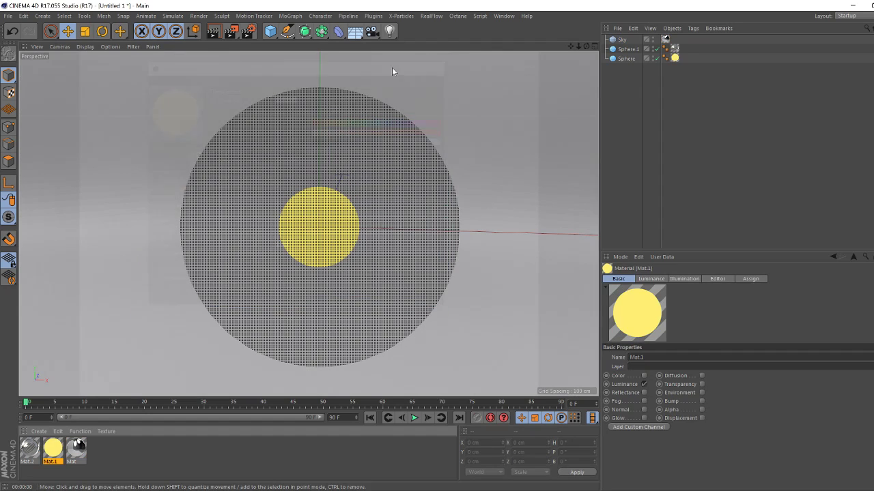
Add the Glow post effect in Render Settings and render a test preview.
left_click(249, 30)
left_click(73, 173)
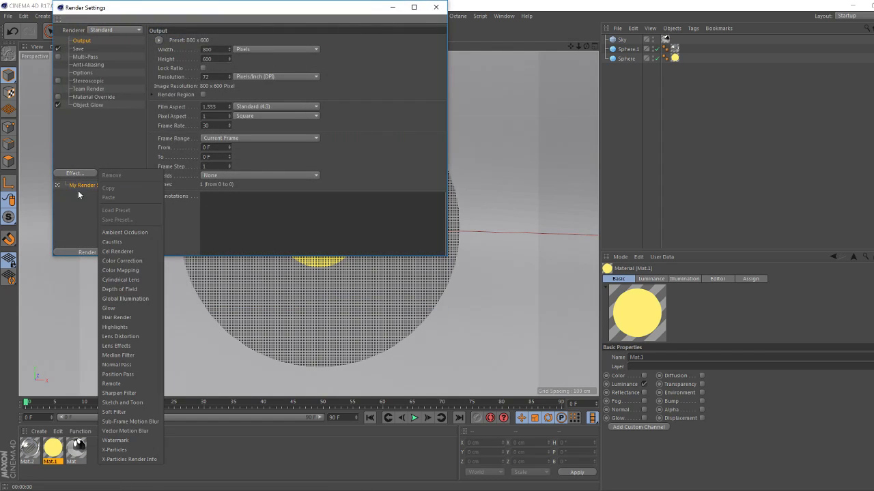
left_click(119, 310)
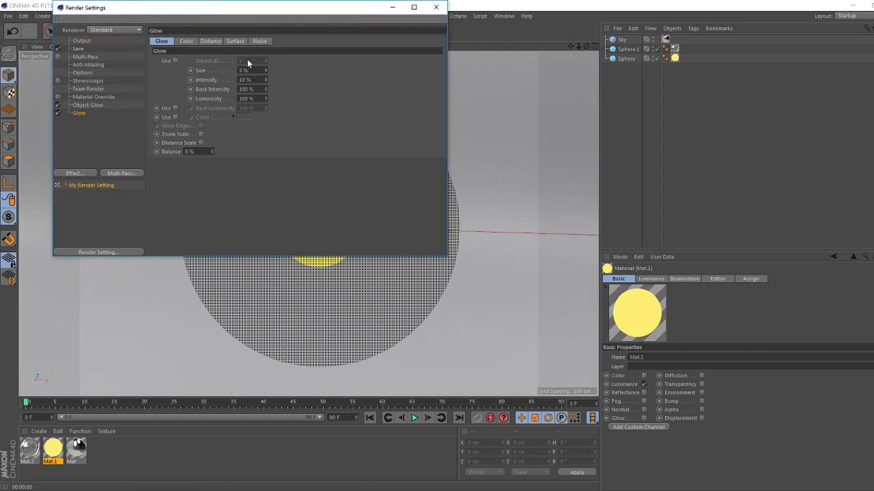
left_click(435, 7)
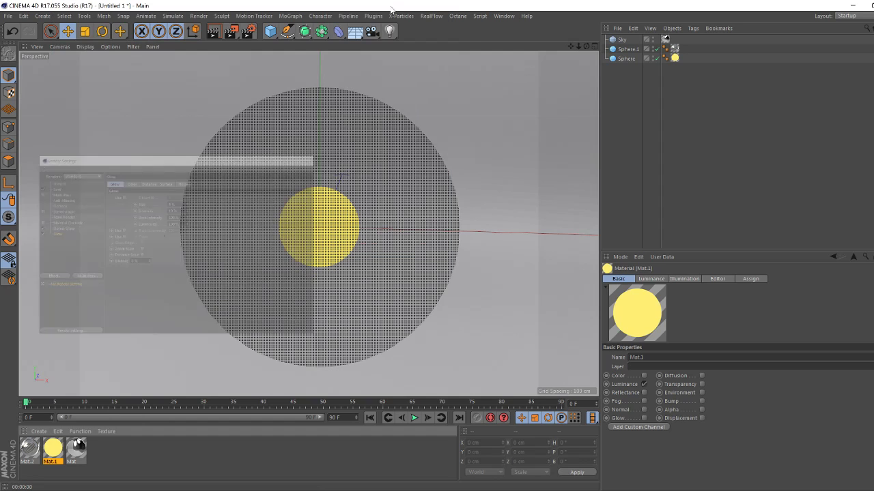
left_click(218, 33)
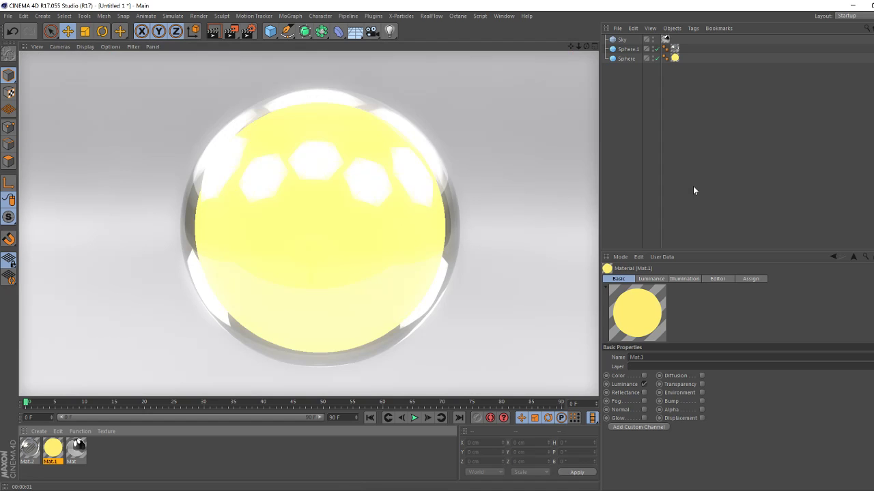
left_click(628, 50)
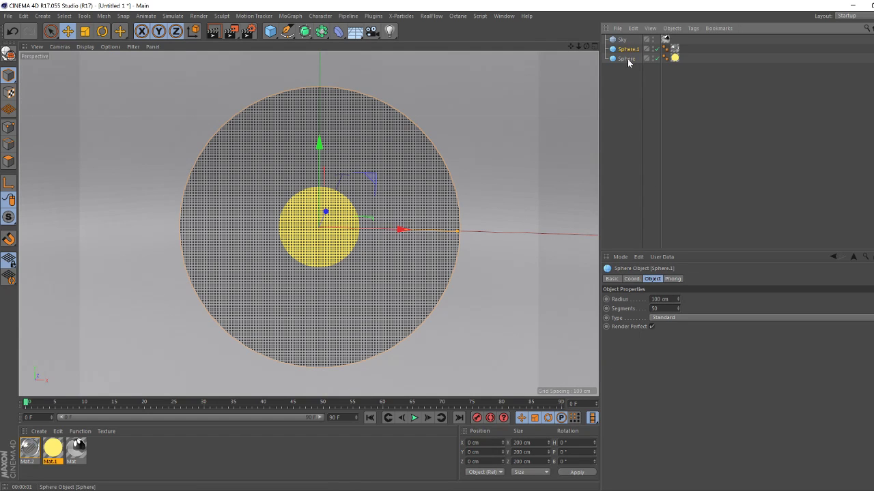
left_click(627, 59)
key("Up")
double_click(53, 449)
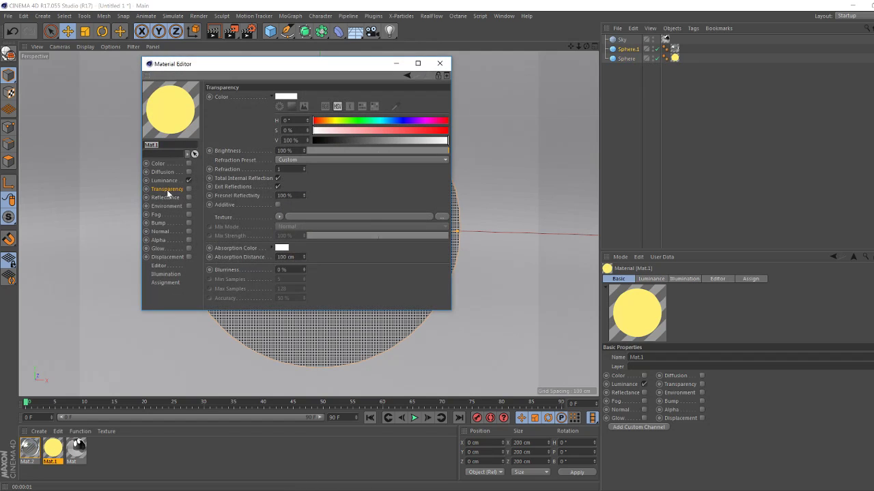
left_click(166, 181)
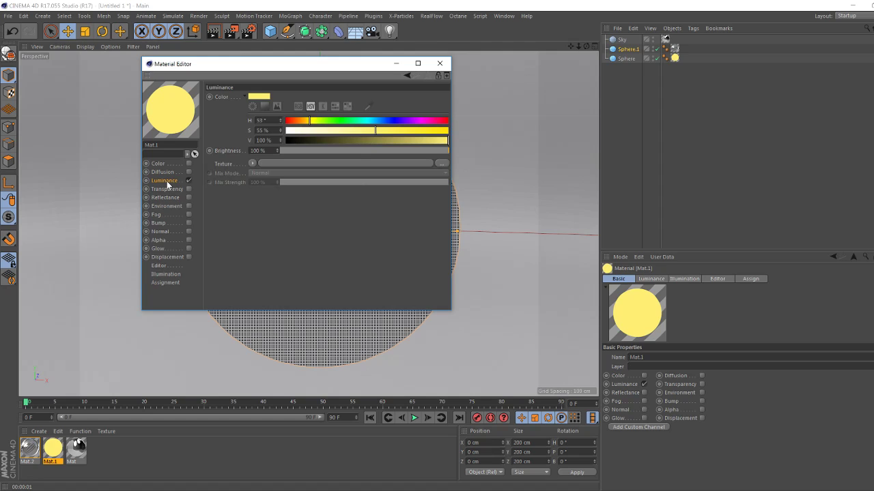
left_click(160, 249)
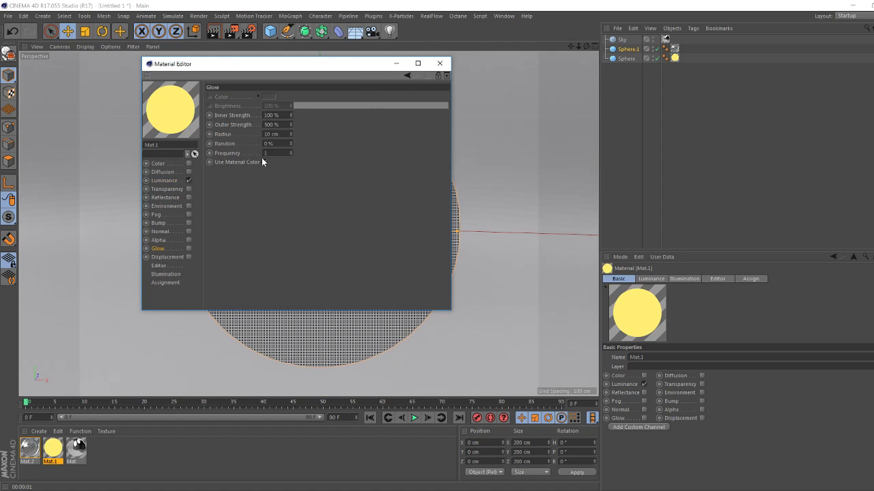
left_click(439, 63)
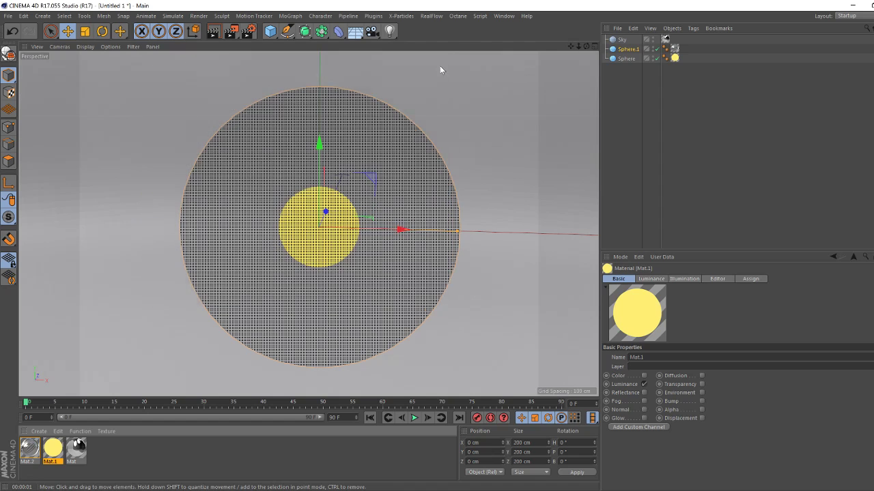
Set the Glow post effect Size to 10% and render the view.
left_click(249, 33)
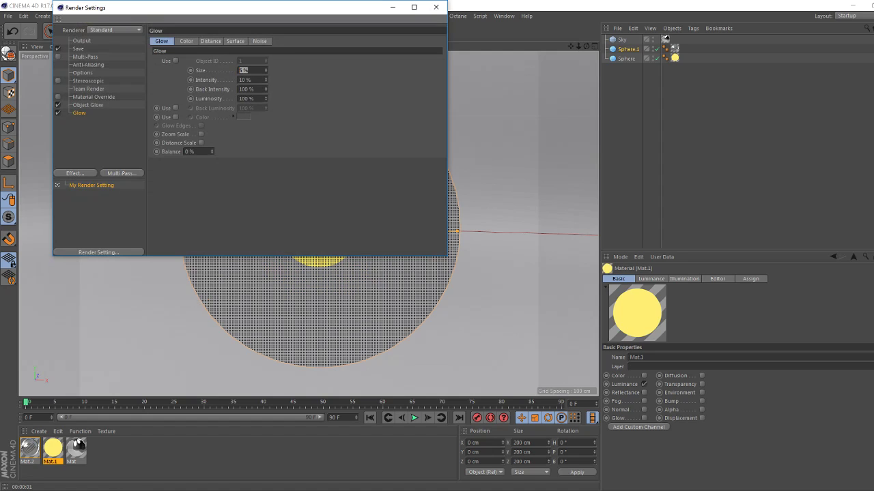
type("10")
key("Return")
left_click(435, 7)
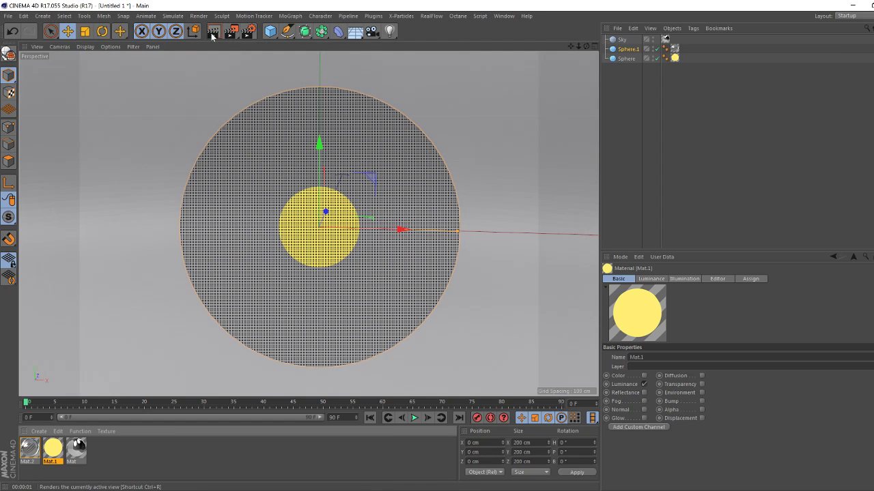
left_click(212, 32)
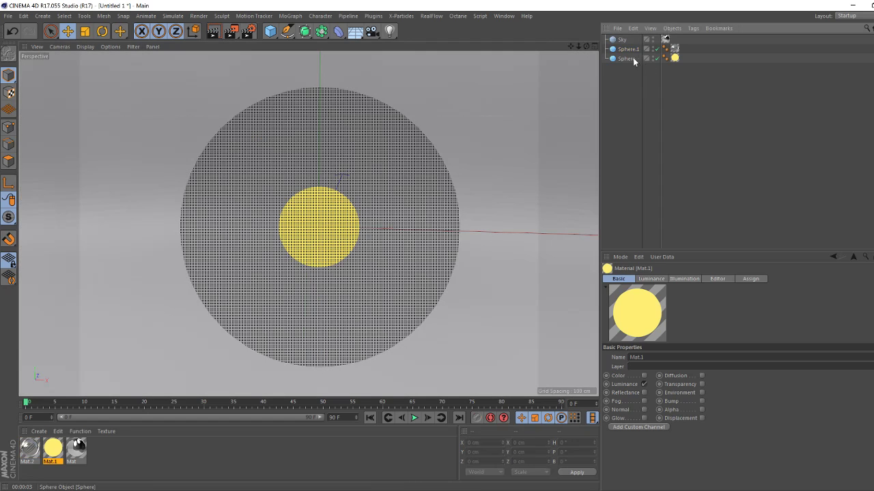
Shrink the inner yellow sphere to a 10 cm radius and render to check the glowing core.
left_click(626, 58)
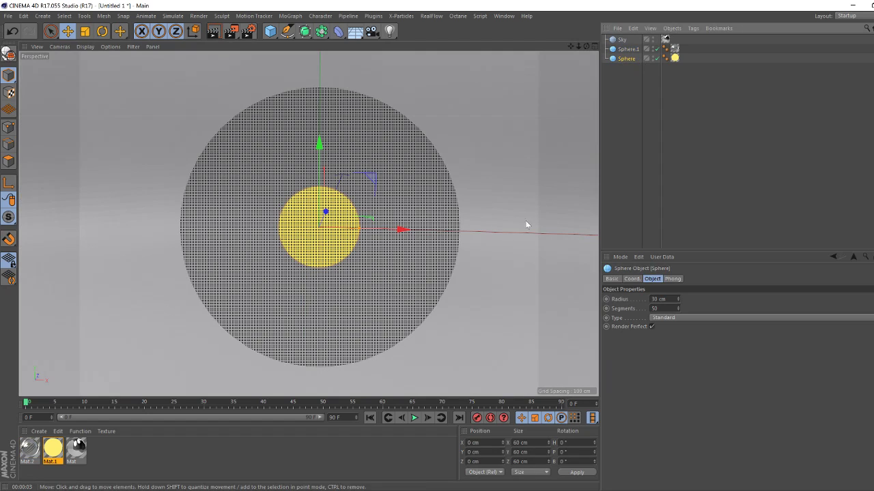
double_click(658, 299)
type("10")
key("Return")
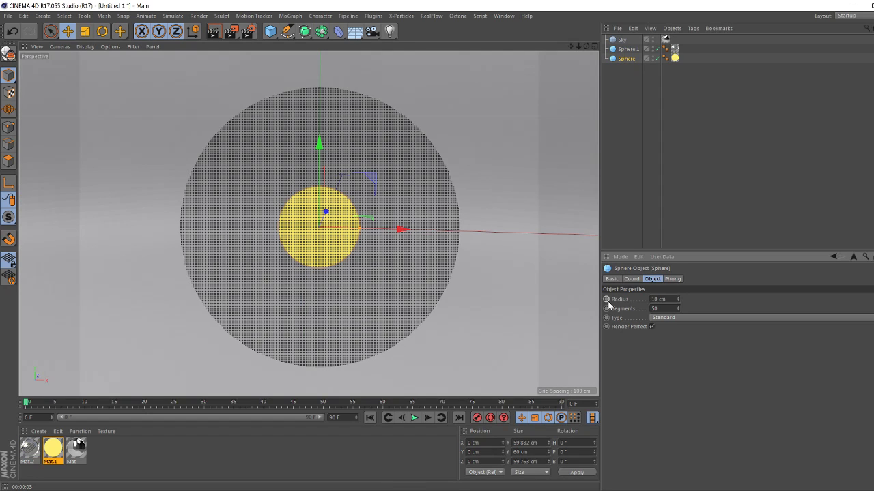
left_click(216, 34)
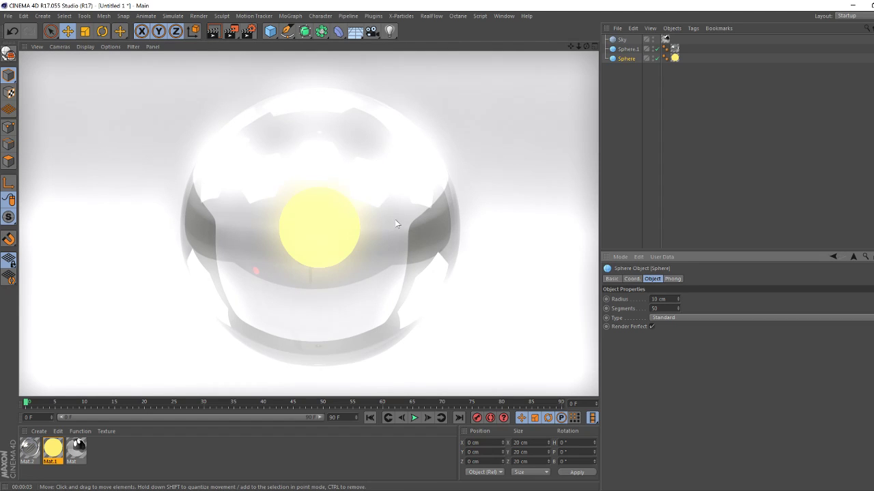
left_click(769, 152)
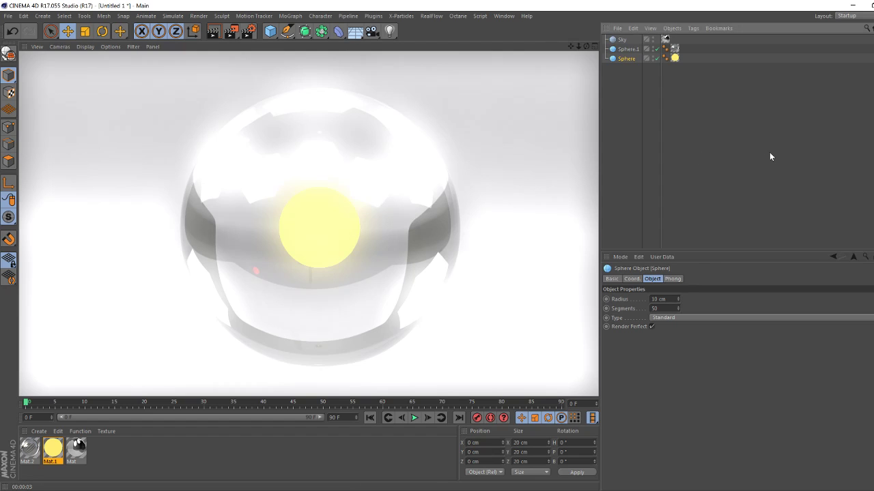
left_click(627, 41)
Add a Compositing tag to the Sky hiding it from camera and refraction, then render.
right_click(627, 41)
mouse_move(660, 45)
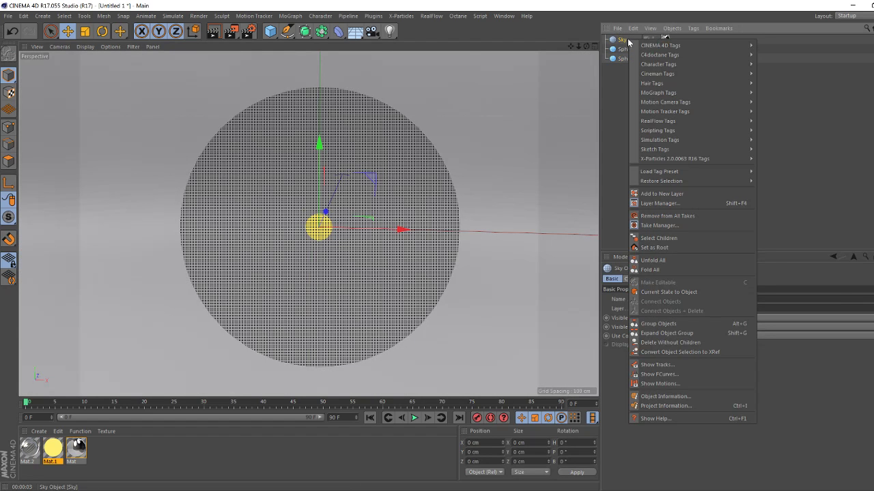
left_click(778, 111)
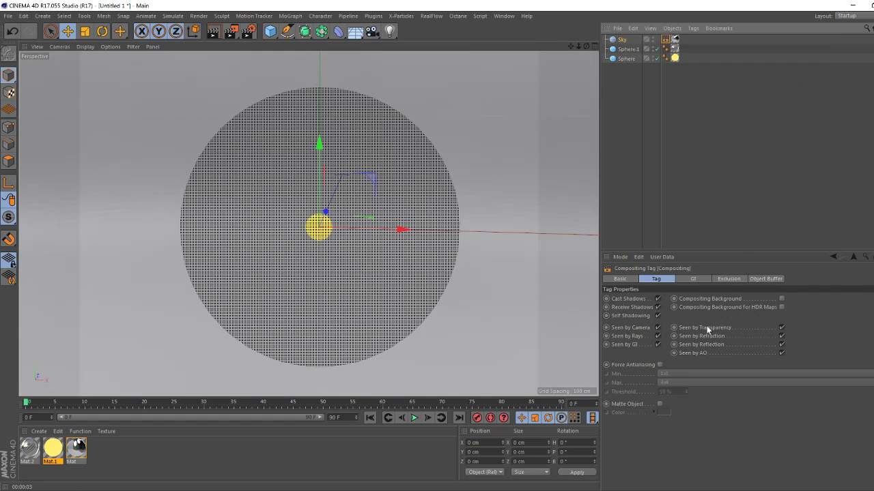
left_click(657, 328)
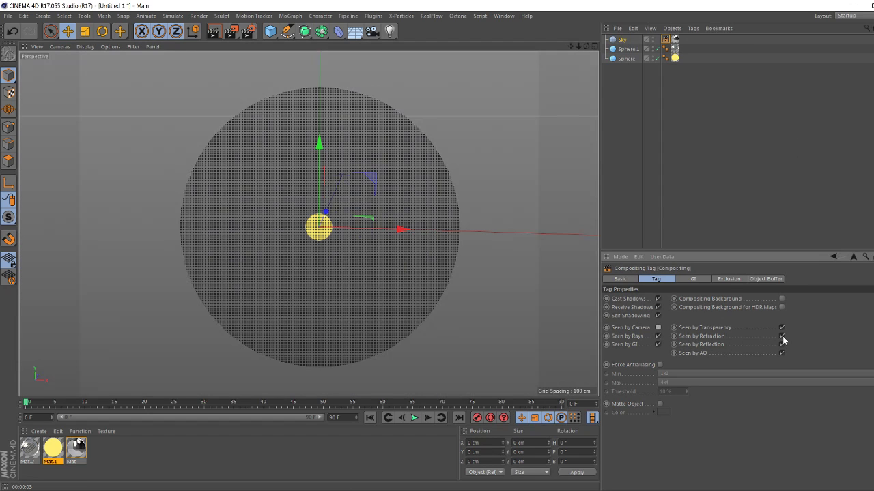
left_click(216, 36)
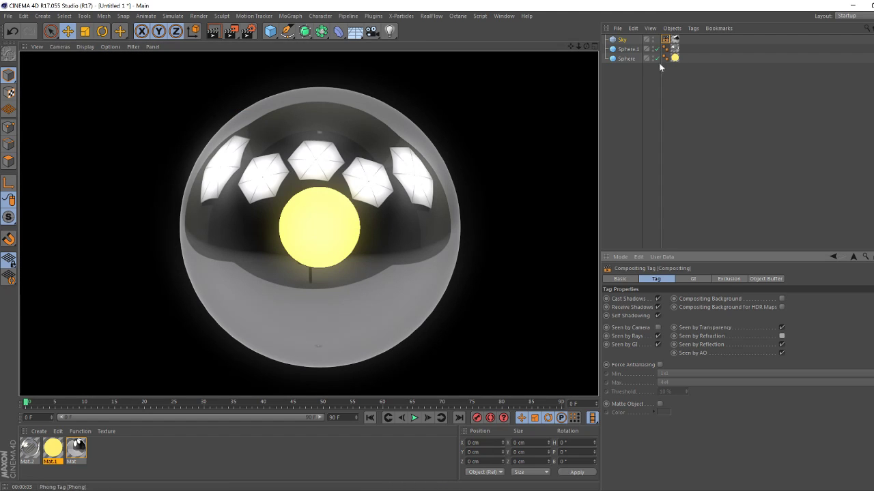
Set the inner sphere's radius to 30 cm.
left_click(250, 32)
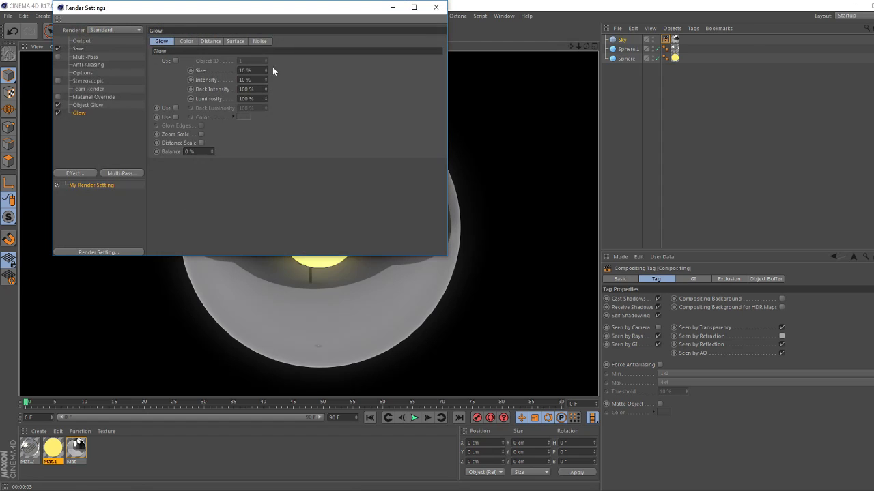
left_click(675, 124)
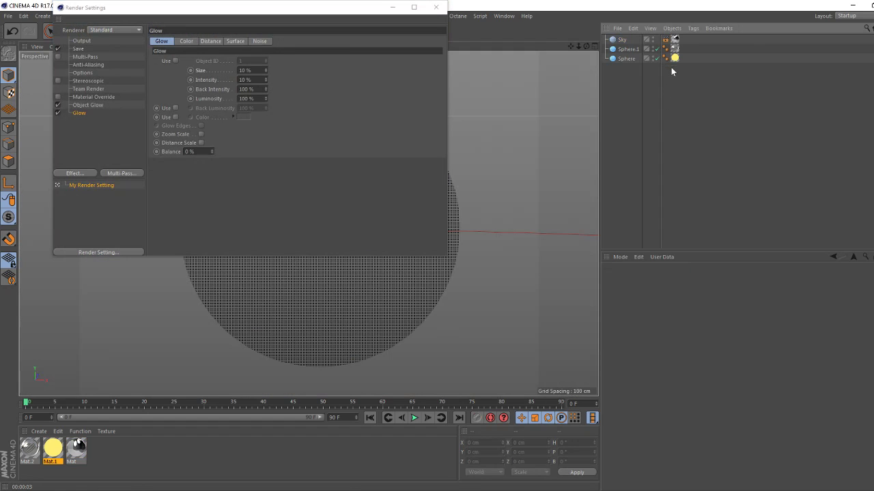
left_click(626, 58)
double_click(658, 298)
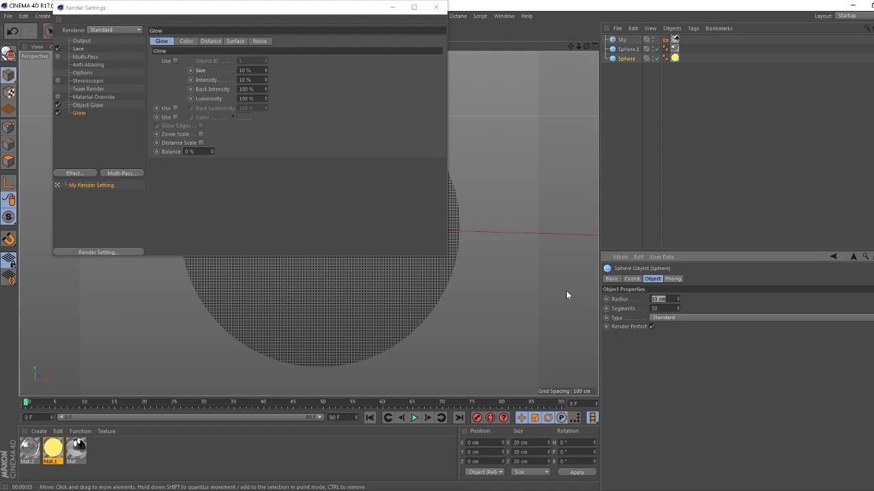
type("30")
key("Return")
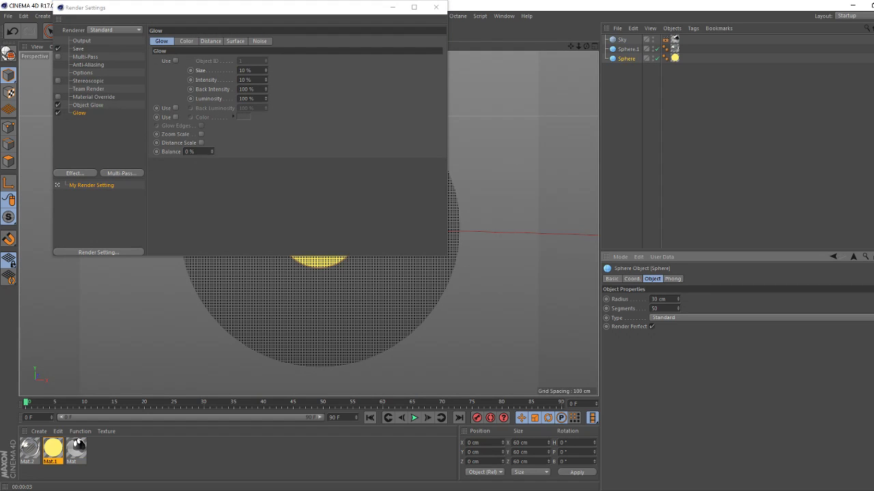
Set Glow size and intensity to 15% each and render the view.
left_click(217, 71)
type("15")
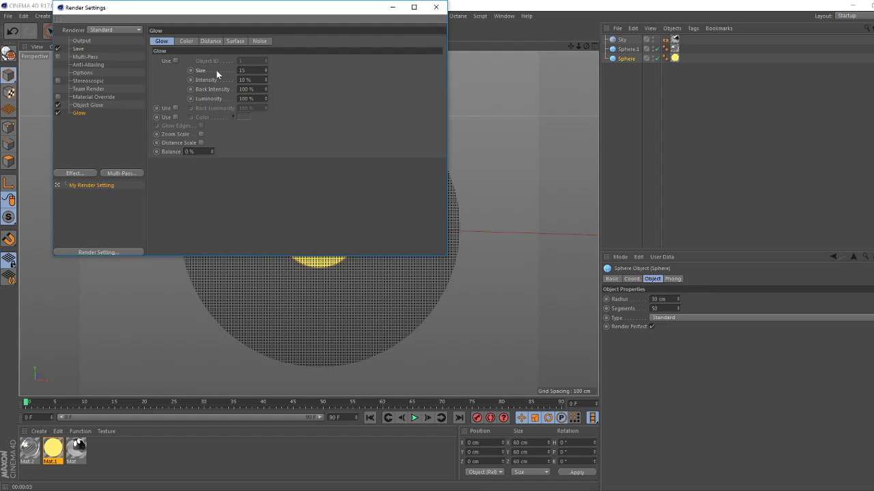
key("Tab")
type("1")
key("Return")
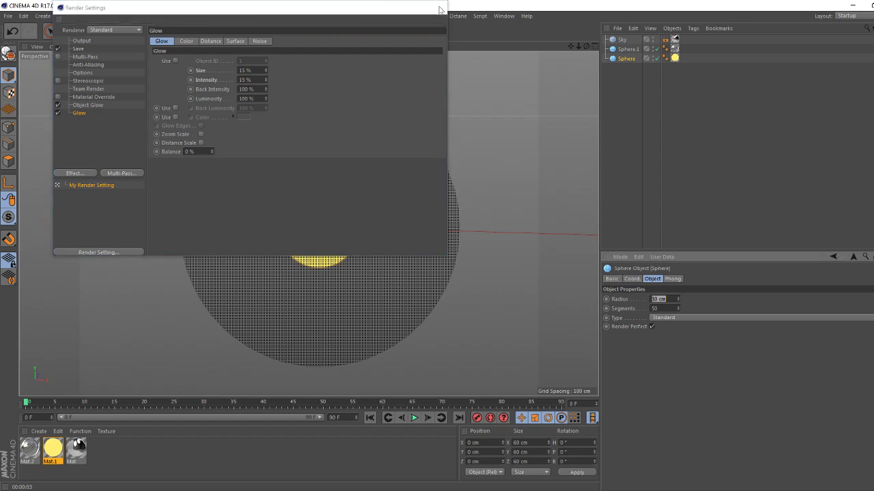
left_click(437, 6)
left_click(216, 33)
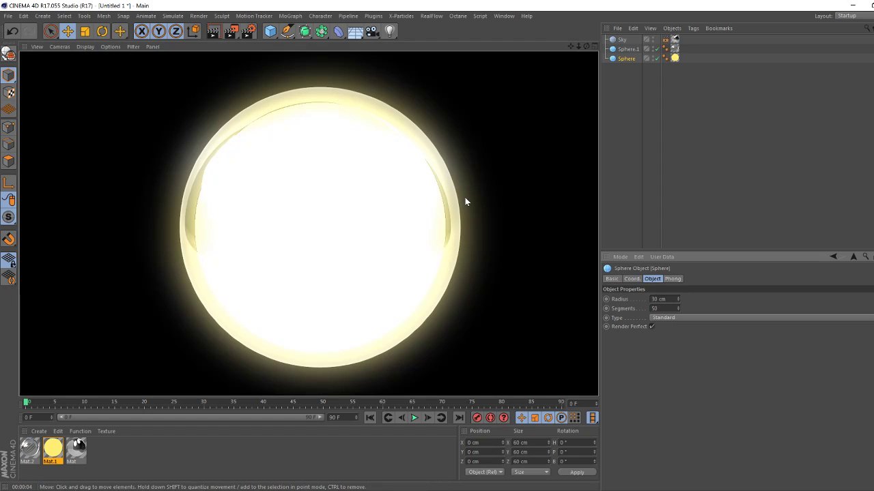
Reduce the inner sphere's radius to 5 cm and re-render the small glowing dot.
double_click(659, 299)
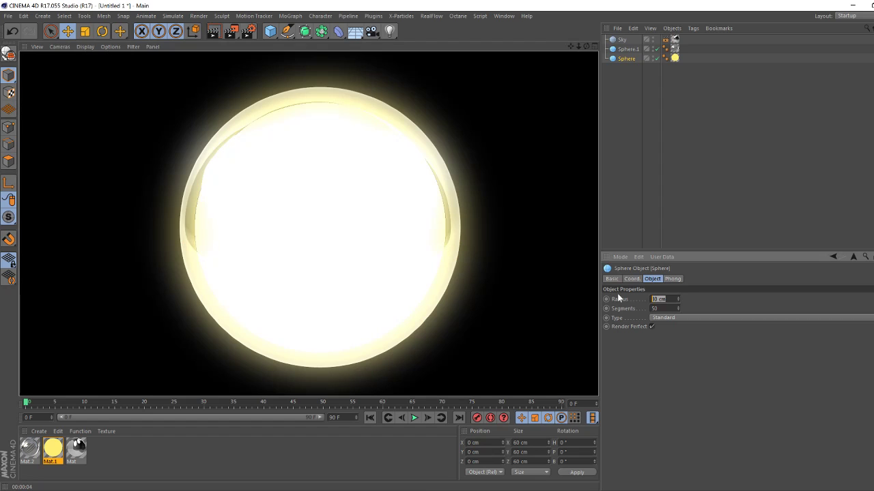
type("5")
key("Return")
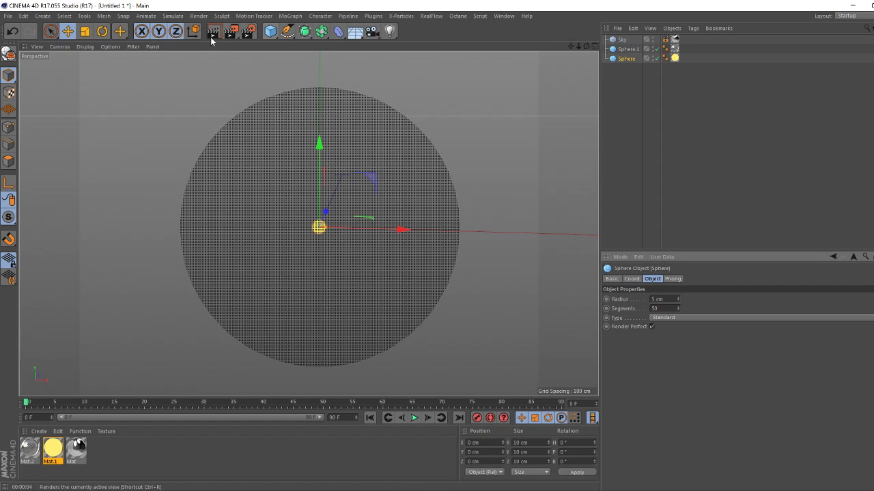
key("ctrl+r")
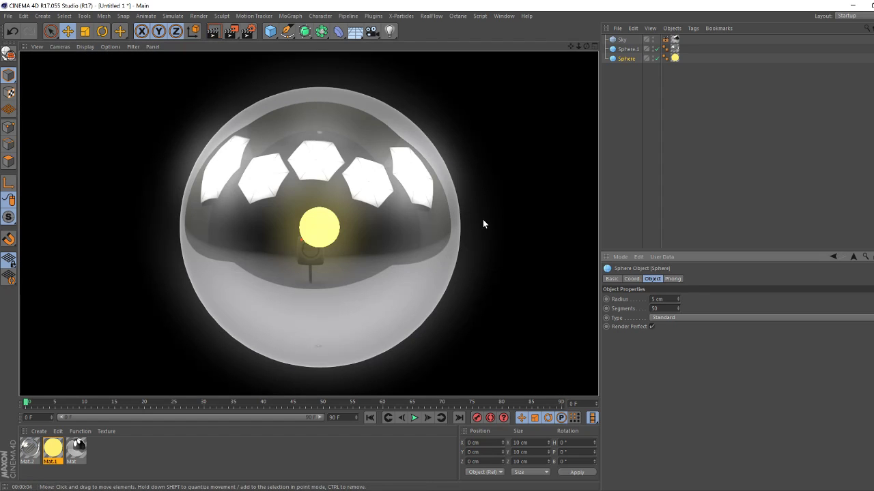
mouse_move(462, 230)
left_mouse_down("alt")
mouse_move(308, 223)
mouse_move(405, 242)
mouse_move(316, 230)
mouse_move(441, 228)
mouse_move(193, 337)
left_mouse_up("alt")
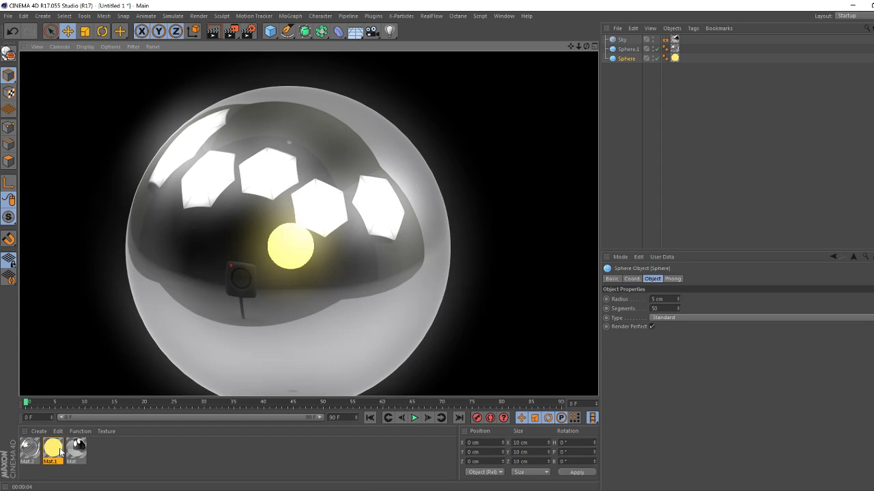
Raise Mat.1's luminance colour saturation to 71% and render the deeper yellow core.
left_click(60, 448)
double_click(60, 448)
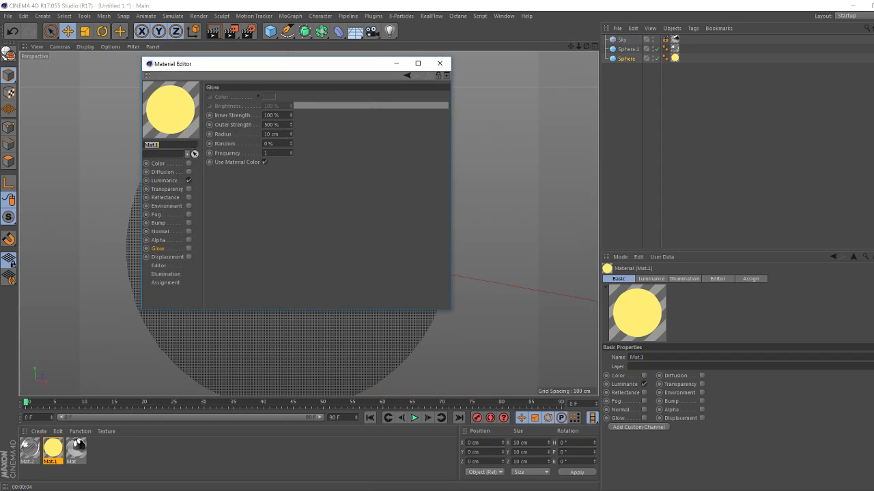
left_click(161, 180)
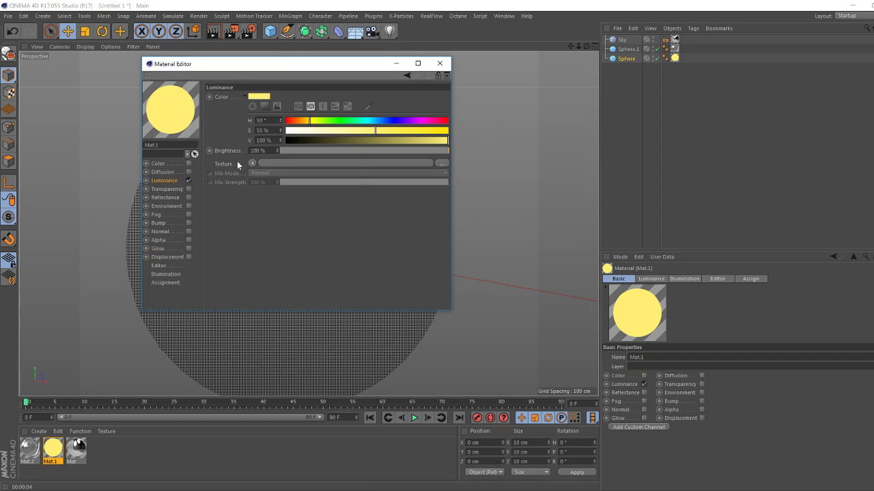
left_click_drag(375, 129, 401, 129)
left_click(440, 63)
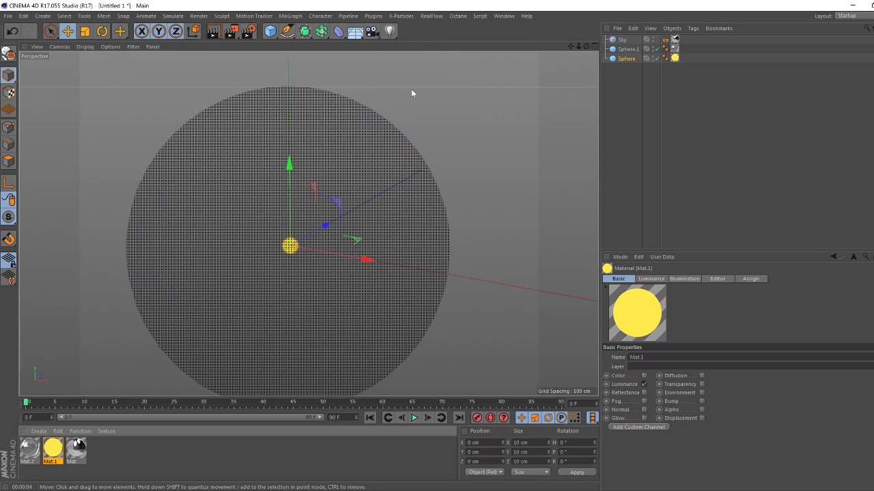
left_click(214, 32)
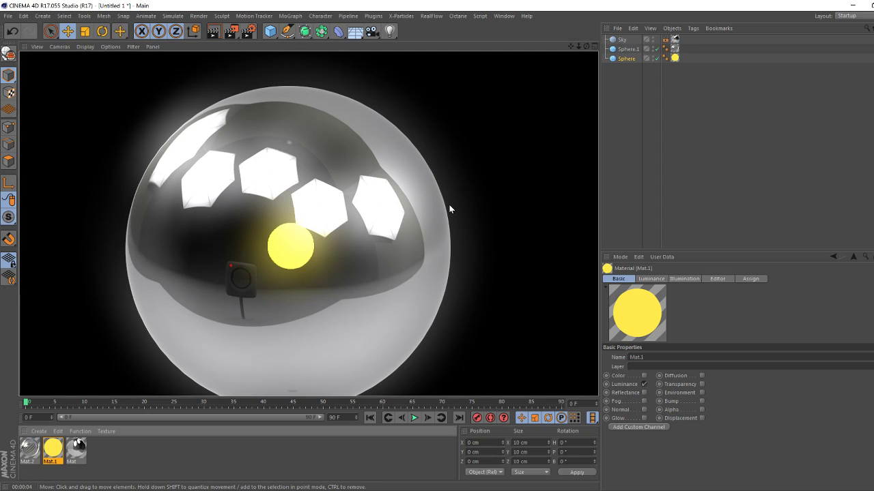
left_click(358, 229)
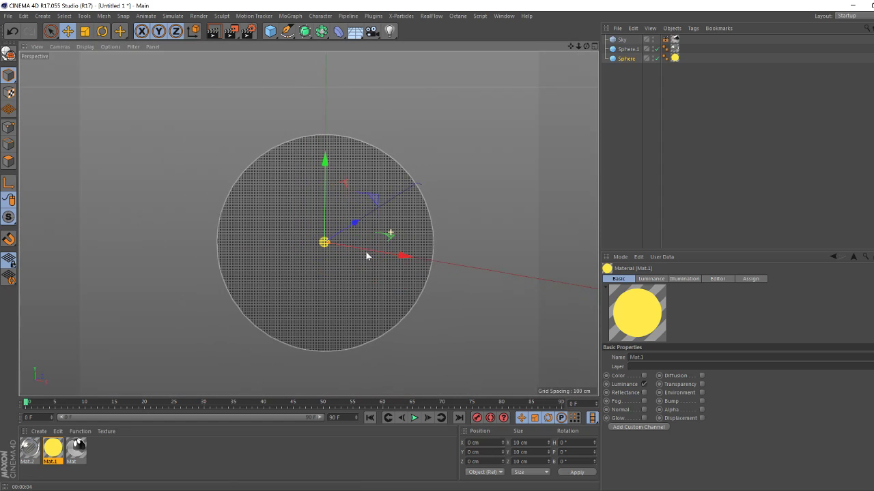
Add a cylinder and move it right of the glass sphere along X.
left_click_drag(352, 263, 324, 271, "alt")
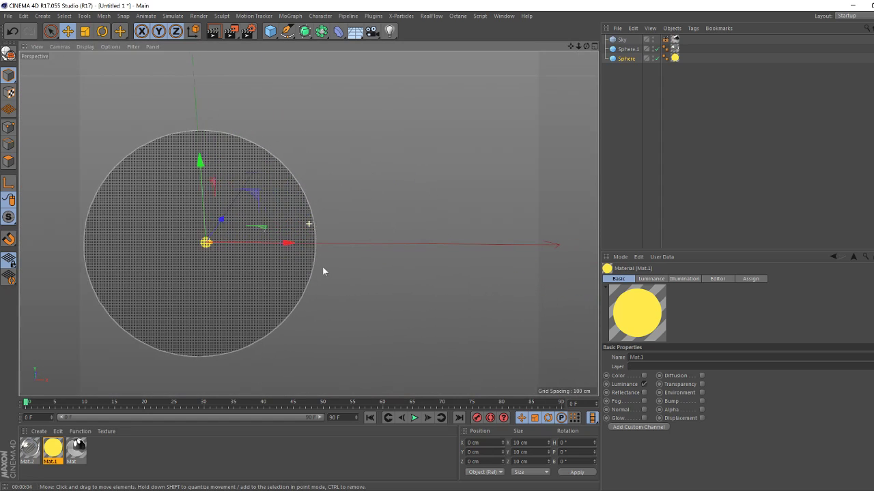
left_click_drag(271, 31, 454, 53)
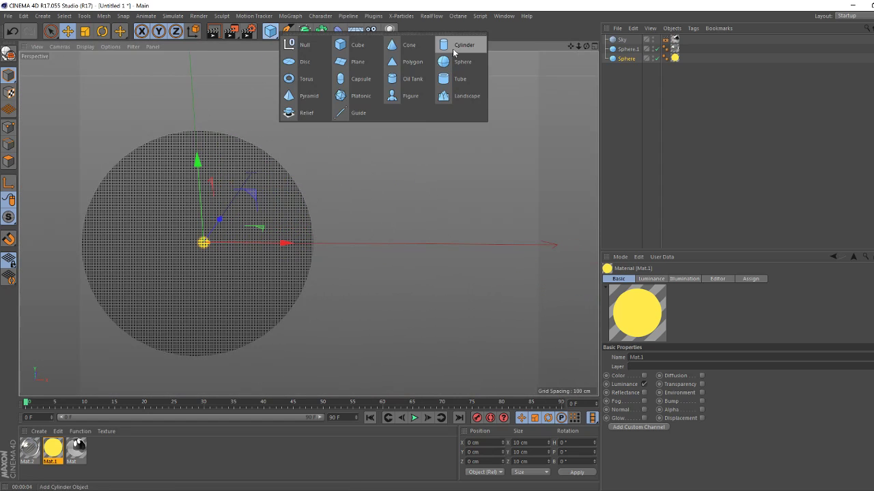
left_click(454, 52)
mouse_move(284, 244)
left_mouse_down()
mouse_move(478, 258)
mouse_move(480, 162)
left_mouse_up()
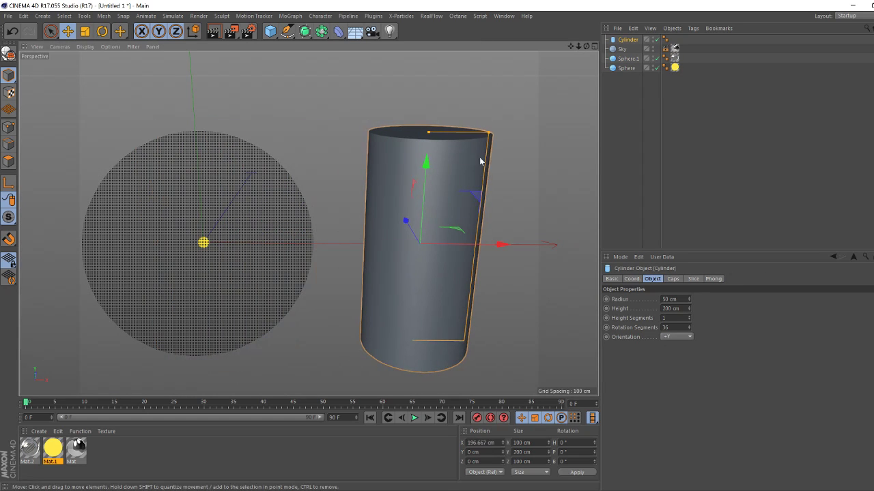
Fillet the cylinder caps with 50 cm radius and 26 segments, stretching it about 425 cm tall.
left_click(673, 279)
left_click(640, 320)
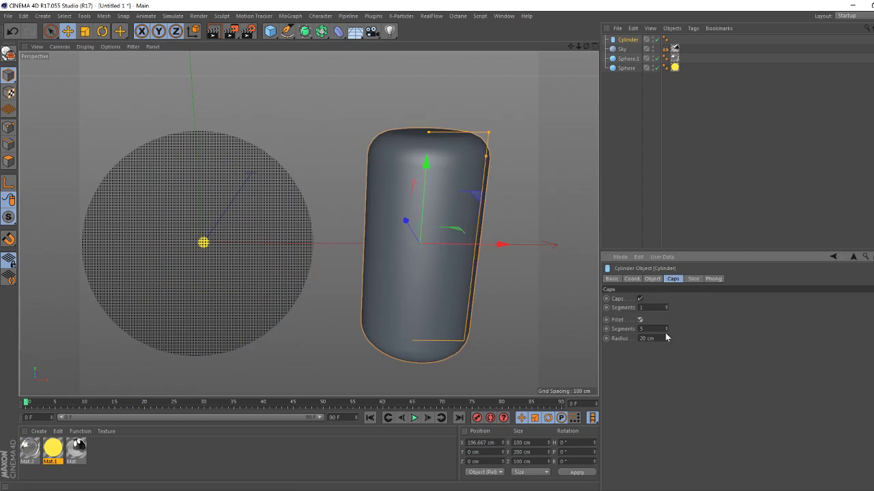
left_click_drag(667, 339, 667, 321)
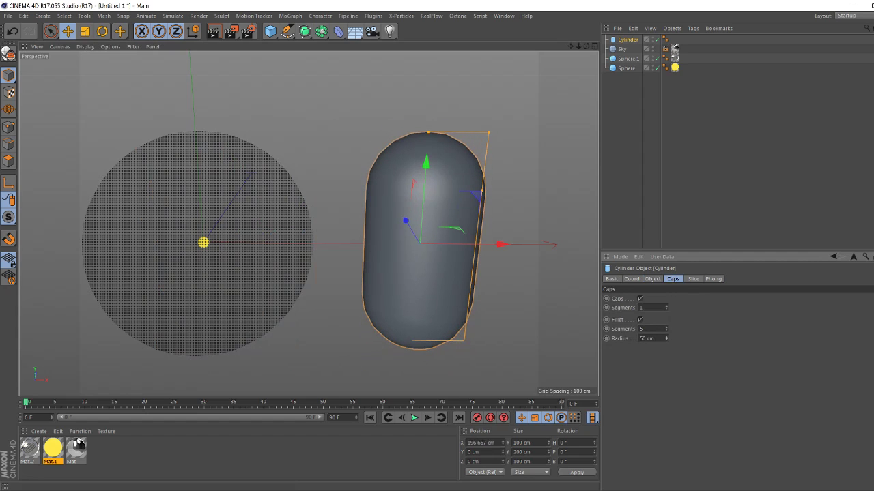
left_click_drag(429, 133, 419, 14)
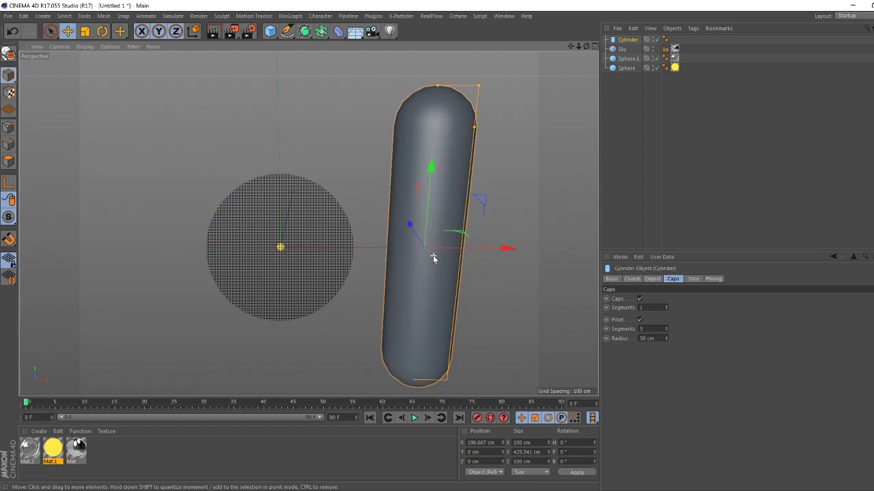
scroll(437, 266, "down", 3)
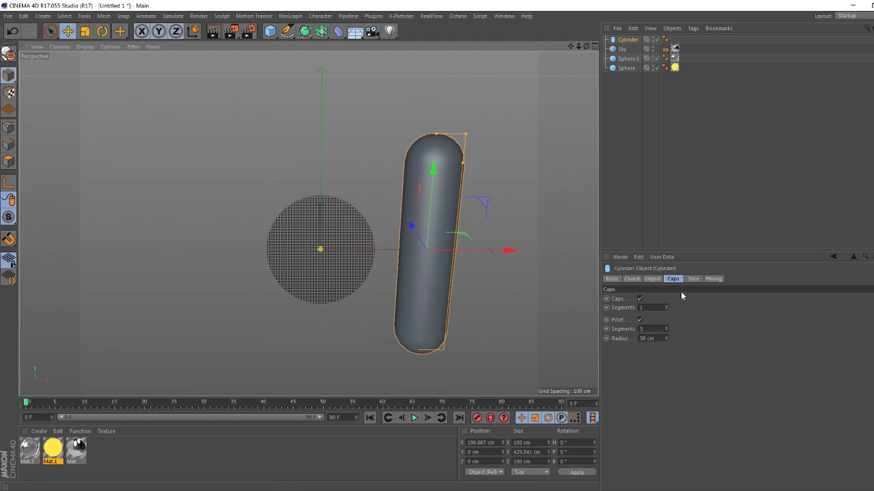
left_click_drag(666, 329, 673, 326)
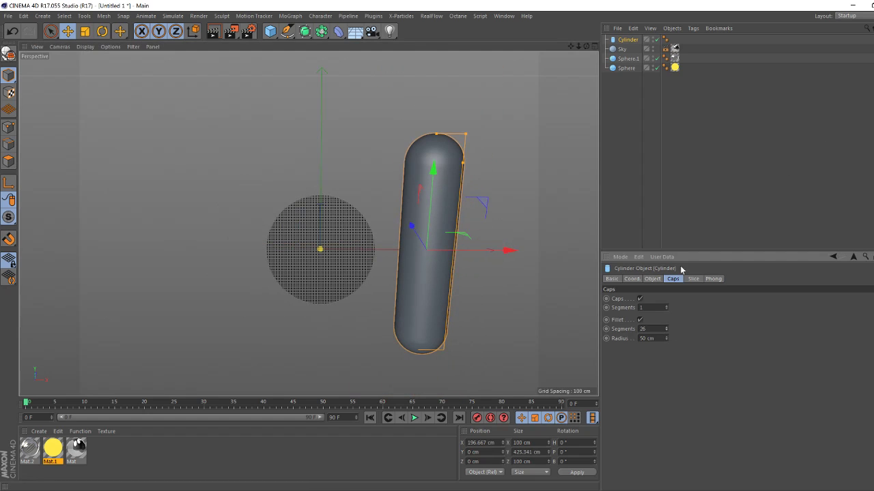
Duplicate the cylinder in the Object Manager as Cylinder.1.
left_click(655, 170)
left_click(626, 41)
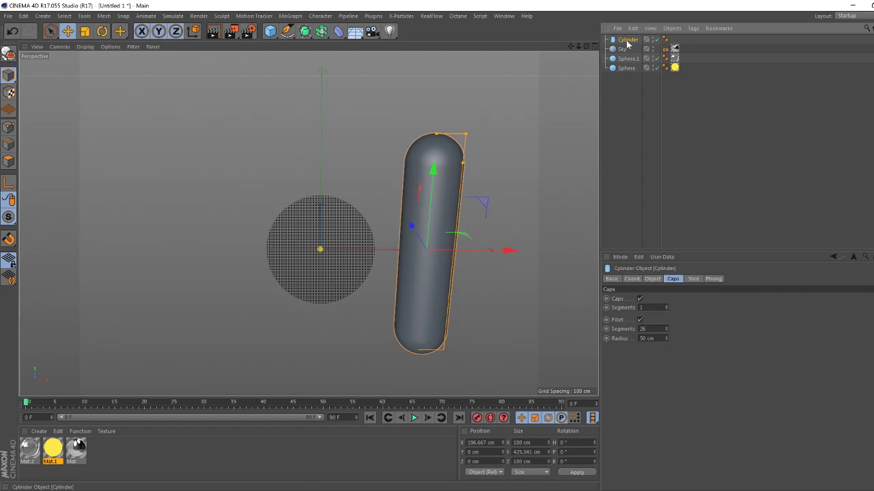
left_click_drag(627, 42, 629, 53, "ctrl")
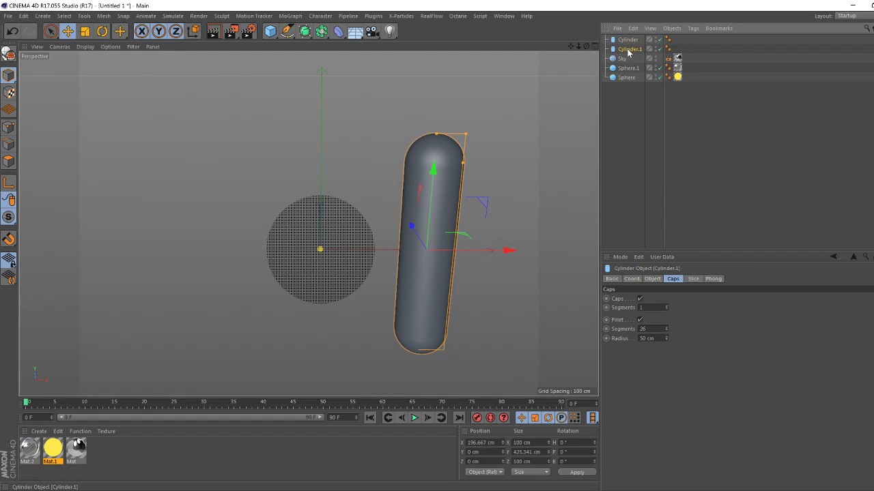
Make Cylinder.1 300 cm tall with a 20 cm radius, and give the outer Cylinder Mat.2 glass.
left_click(652, 278)
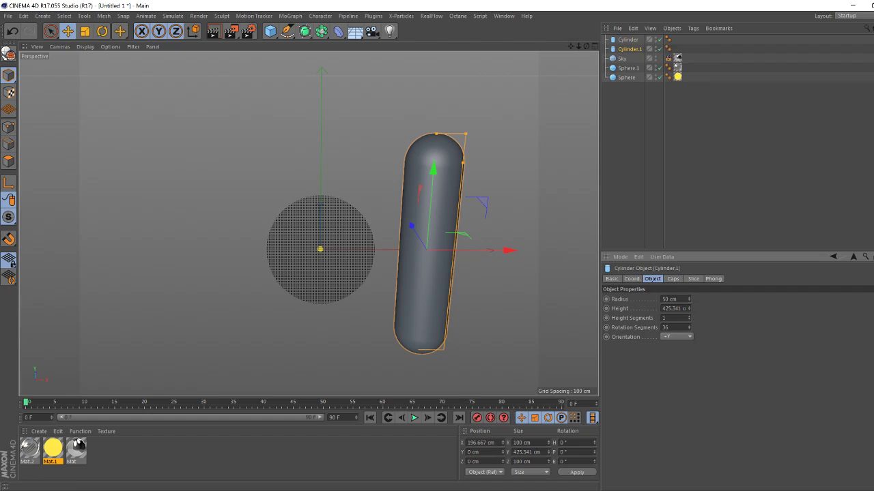
left_click(673, 308)
type("300")
key("Return")
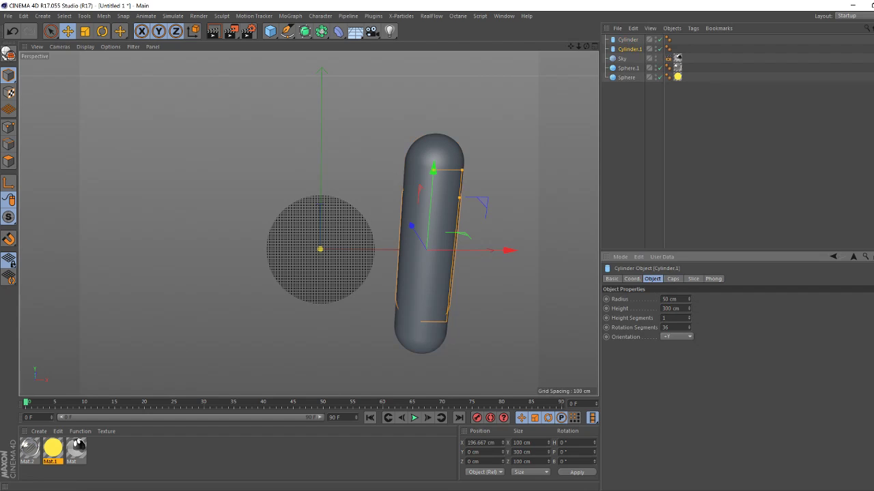
left_click(669, 299)
type("20")
key("Return")
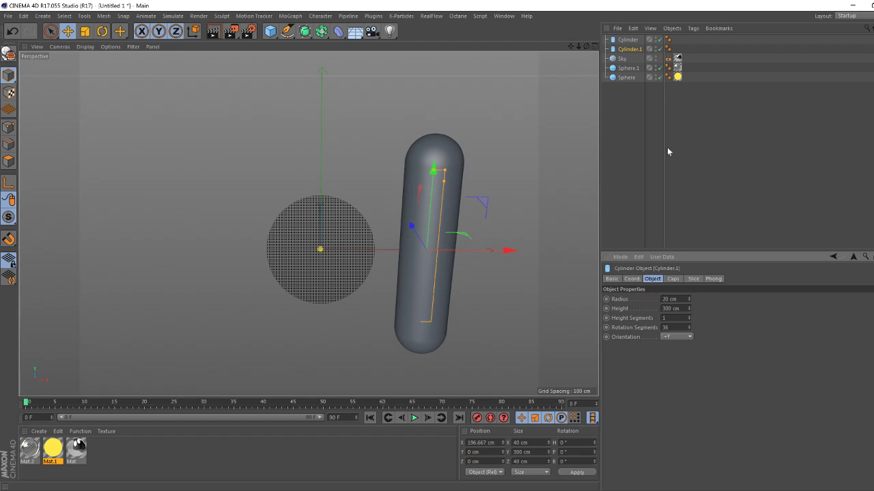
left_click_drag(29, 449, 628, 41)
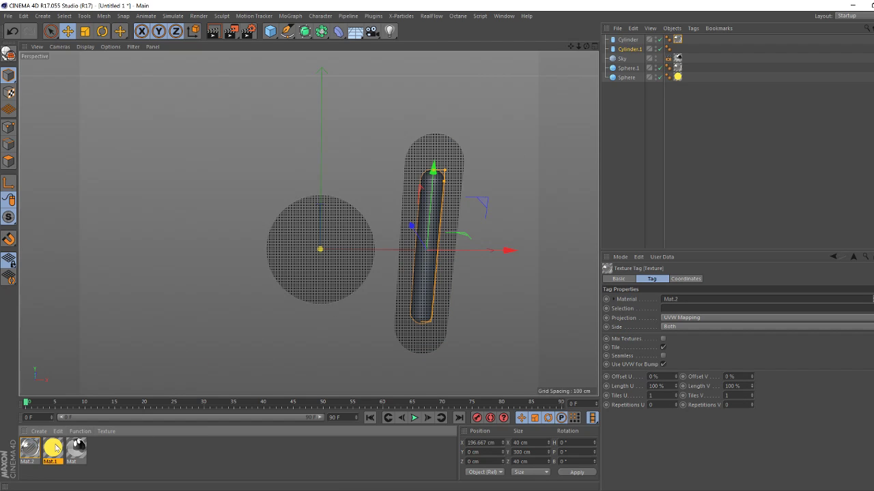
Apply the yellow Mat.1 material to Cylinder.1 and render a preview.
mouse_move(58, 449)
left_mouse_down()
mouse_move(602, 49)
mouse_move(627, 49)
left_mouse_up()
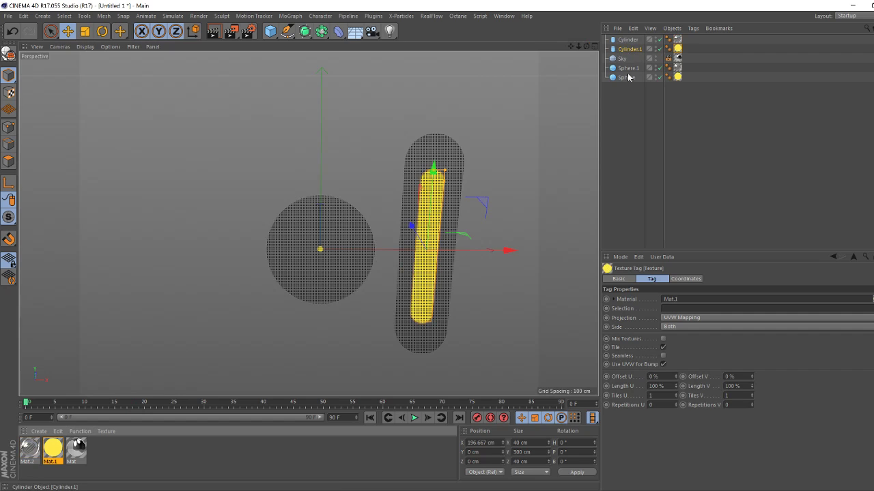
left_click(733, 231)
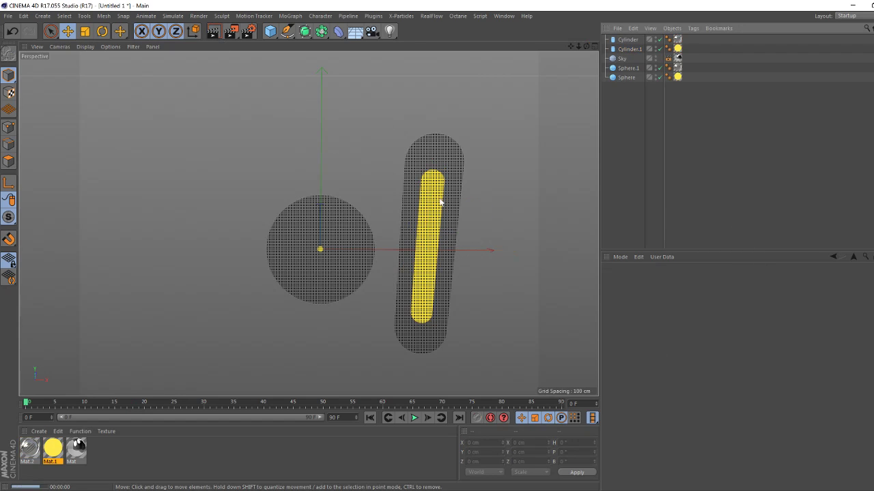
key("ctrl+r")
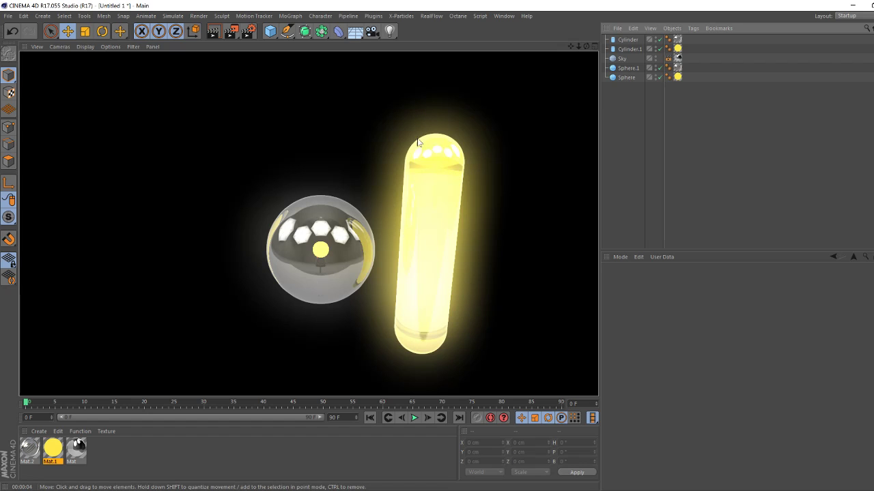
Set Glow size and intensity to 5% each and re-render the preview.
left_click(249, 31)
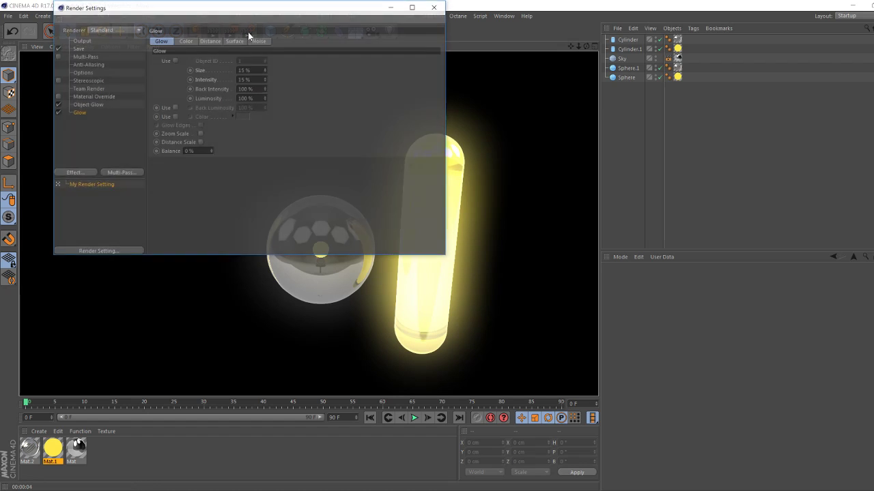
type("5")
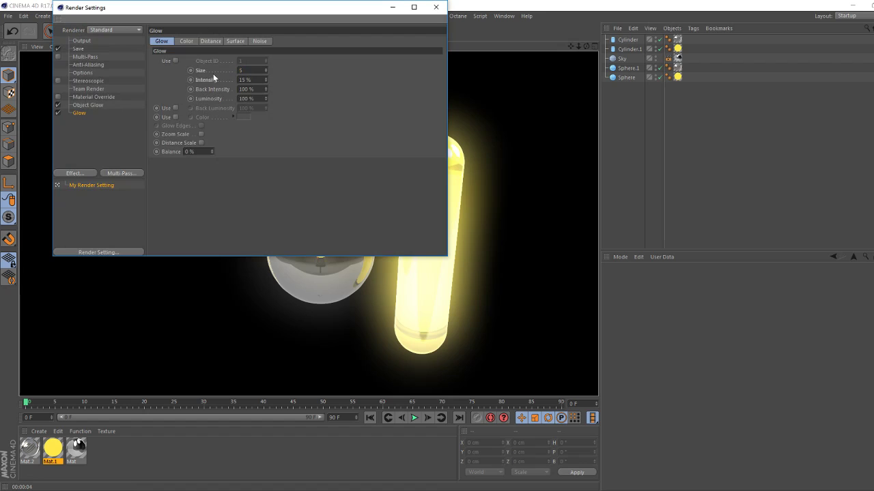
type("5")
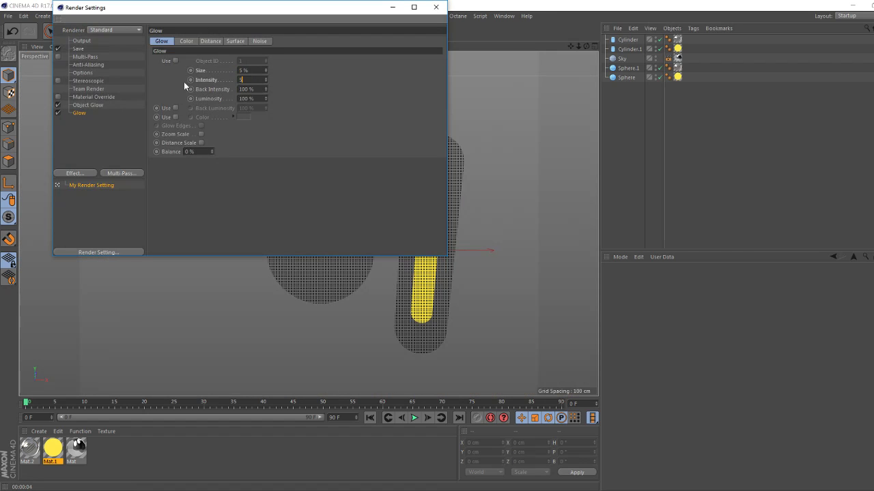
key("Return")
left_click(436, 7)
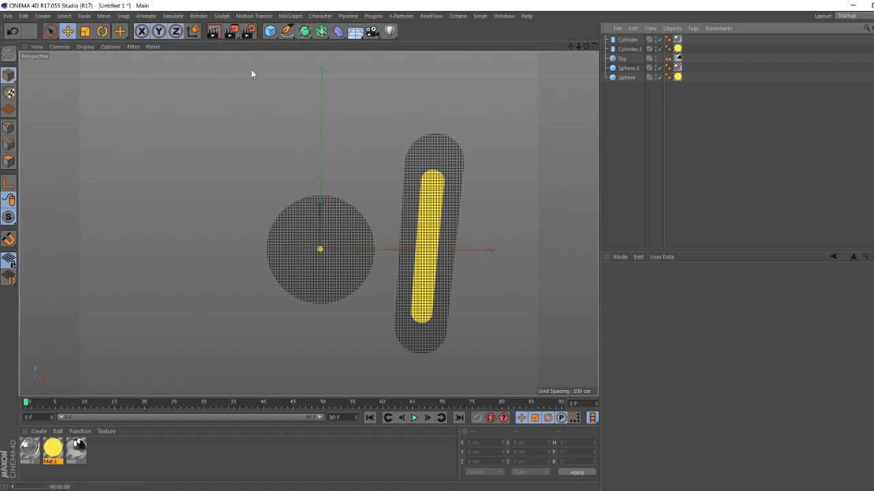
key("ctrl+r")
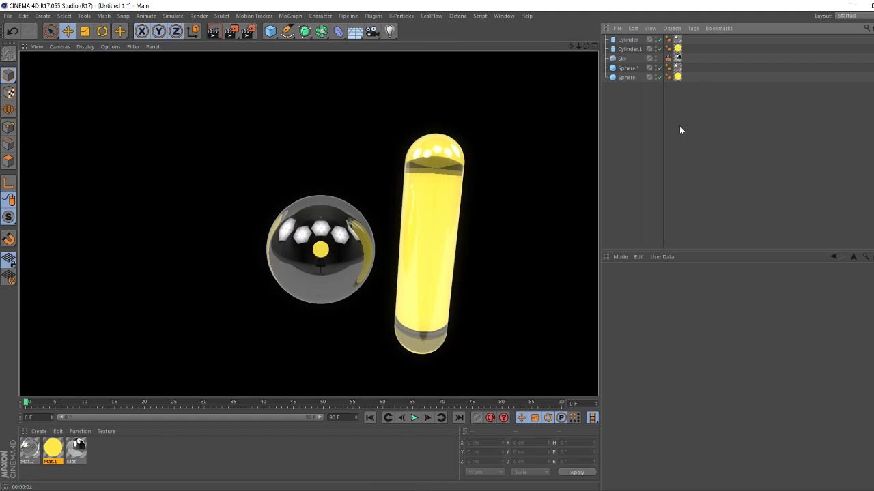
left_click(628, 49)
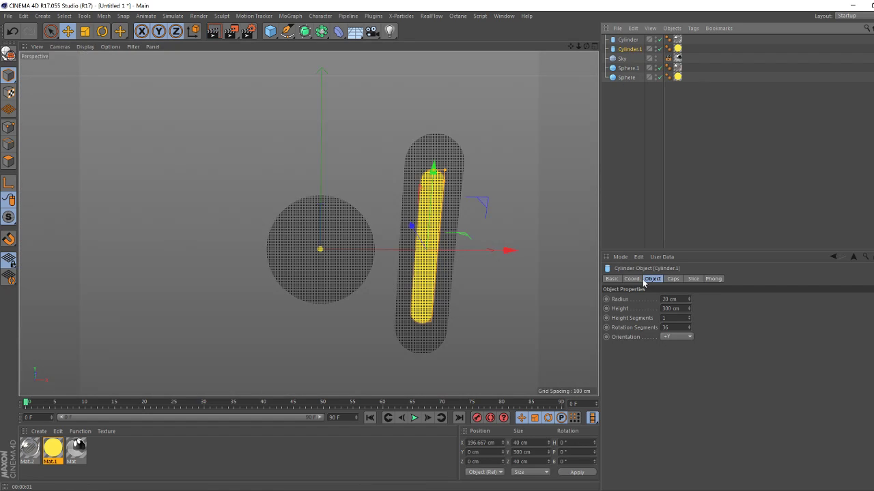
Test Cylinder.1 at a 1 cm radius, then settle on 5 cm, rendering each time.
left_click_drag(689, 300, 689, 341)
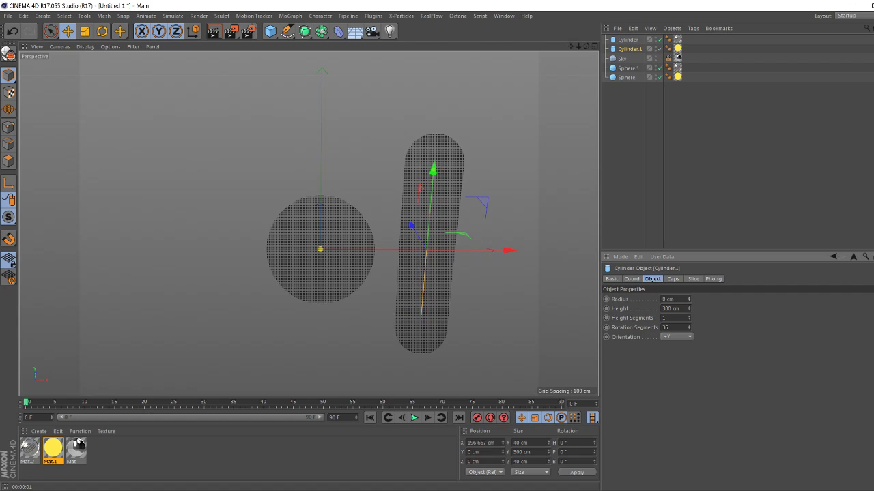
left_click_drag(689, 300, 689, 298)
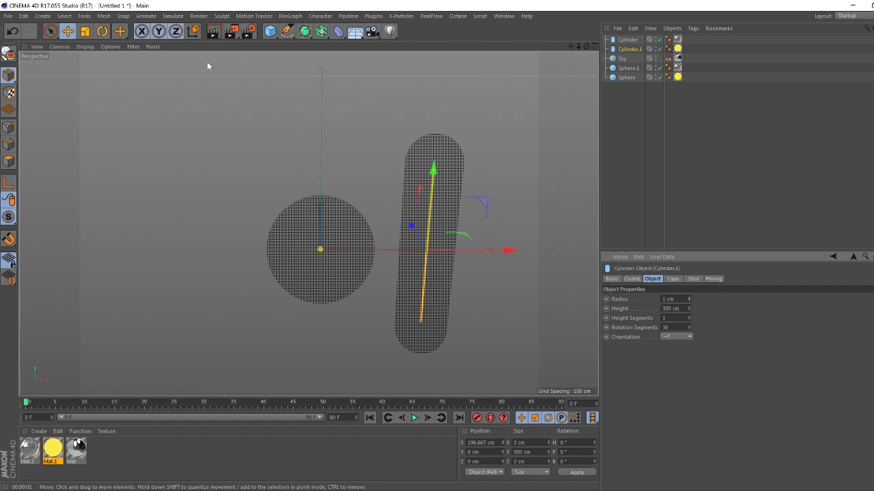
left_click(220, 32)
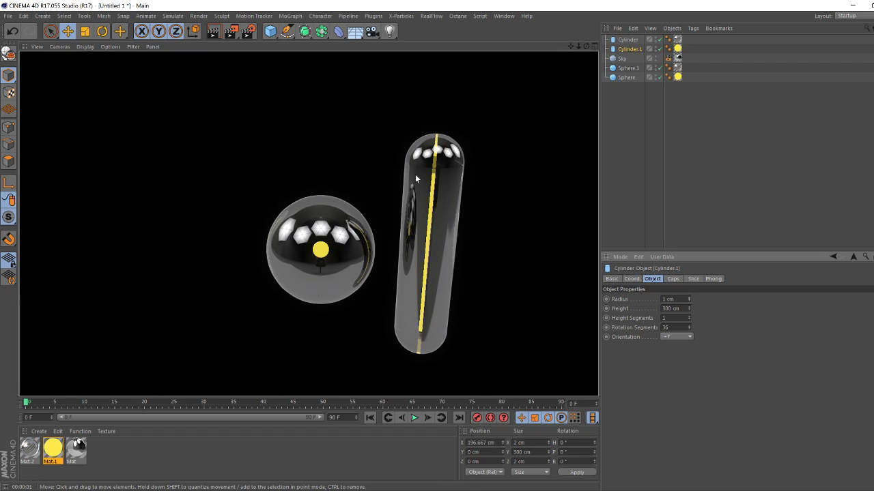
type("5")
key("Return")
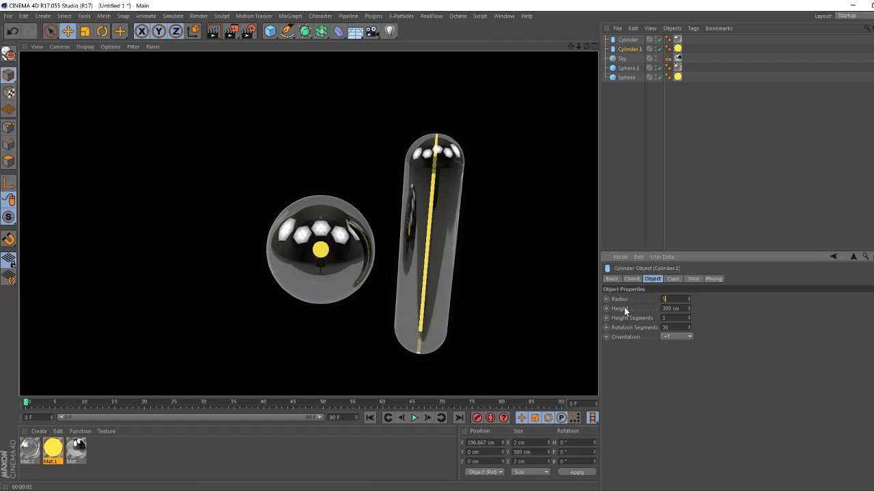
left_click(213, 31)
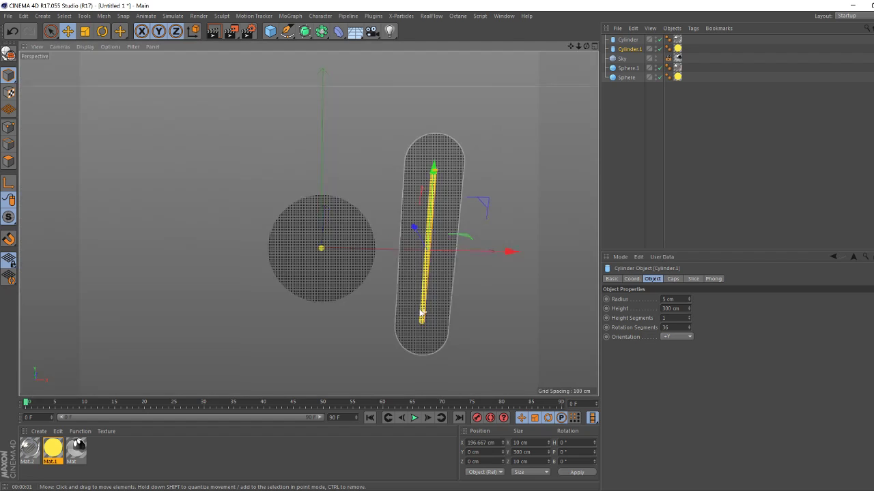
left_click_drag(428, 312, 343, 264, "alt")
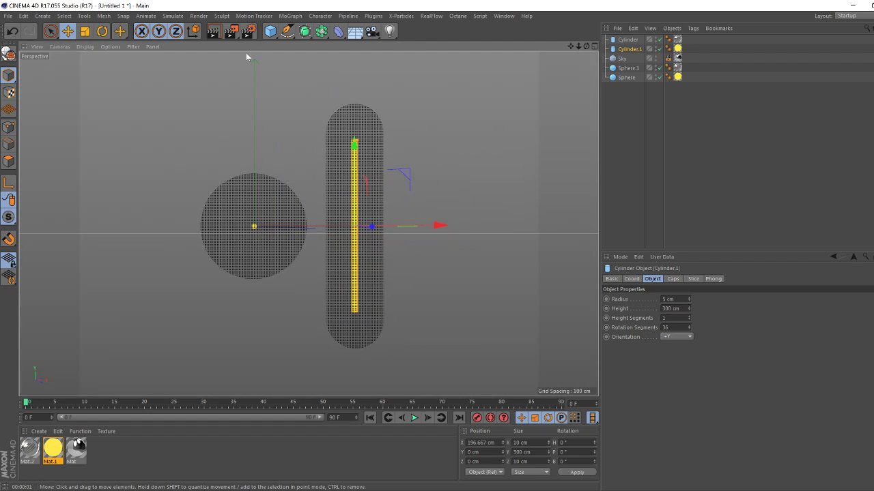
Switch to the Physical renderer with Adaptive sampler and Automatic sampling quality, Glow kept enabled.
left_click(250, 31)
left_click(120, 30)
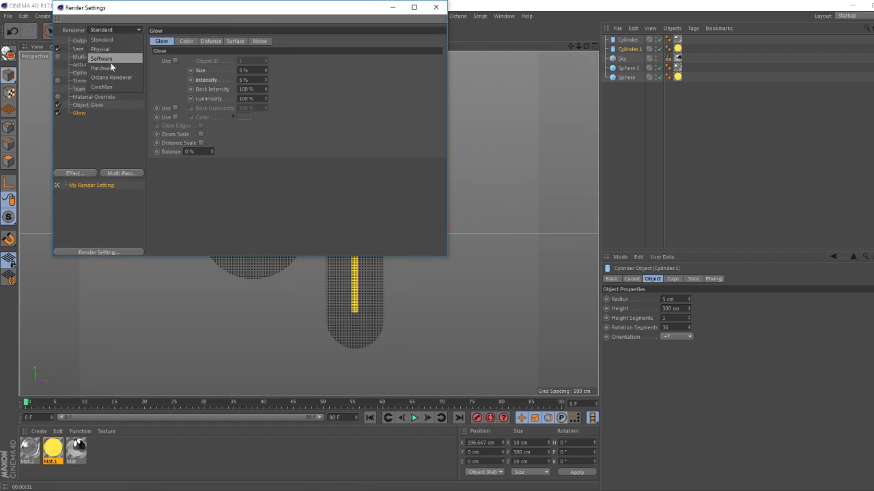
left_click(107, 50)
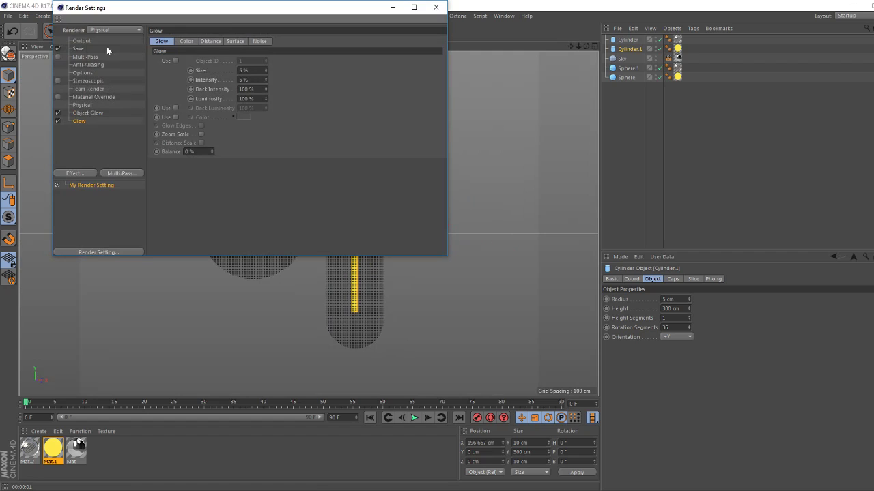
left_click(86, 112)
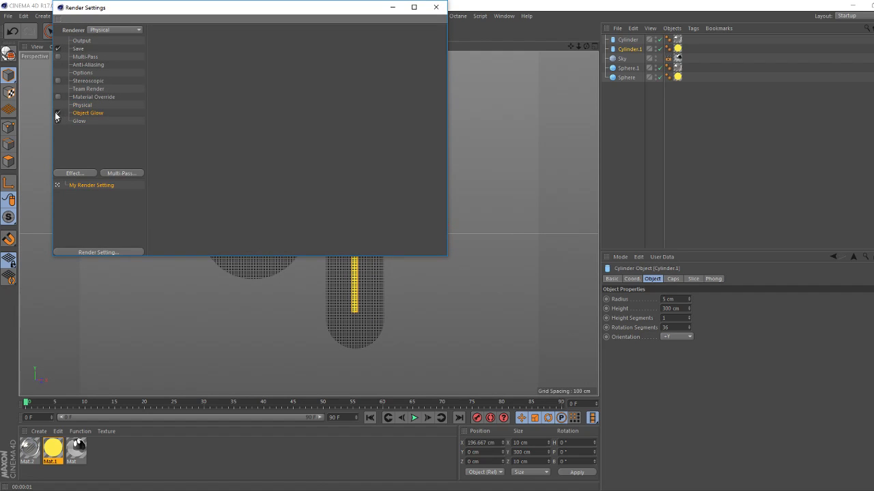
left_click(57, 121)
left_click(82, 105)
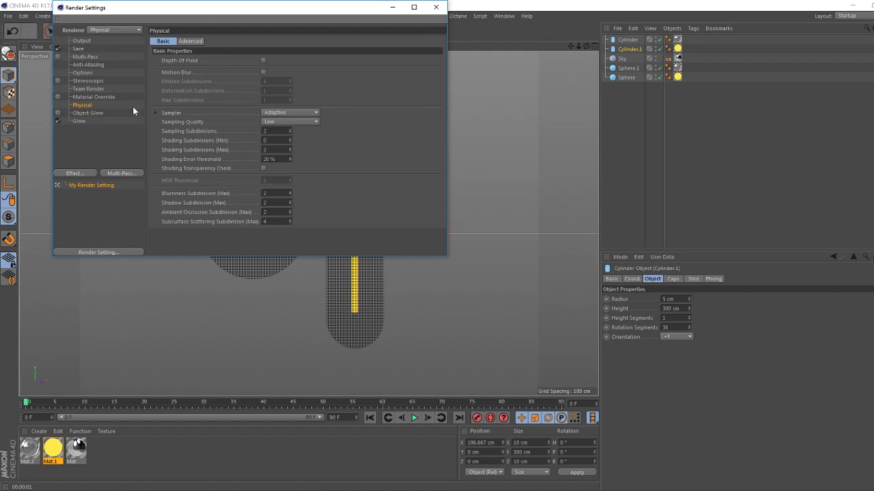
left_click(263, 112)
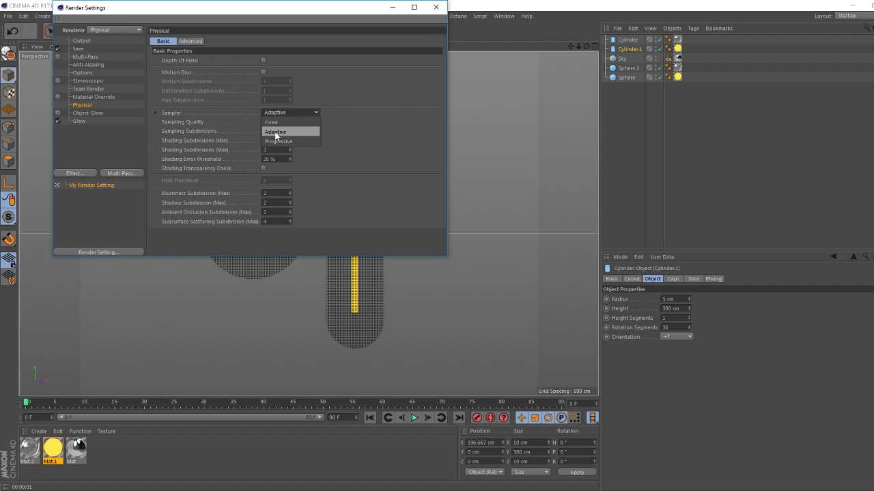
left_click(290, 131)
left_click(308, 122)
left_click(277, 160)
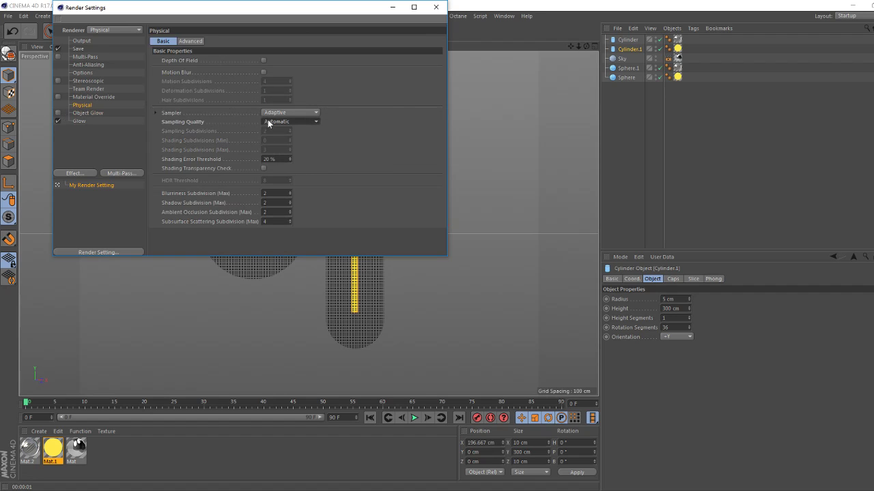
left_click(436, 7)
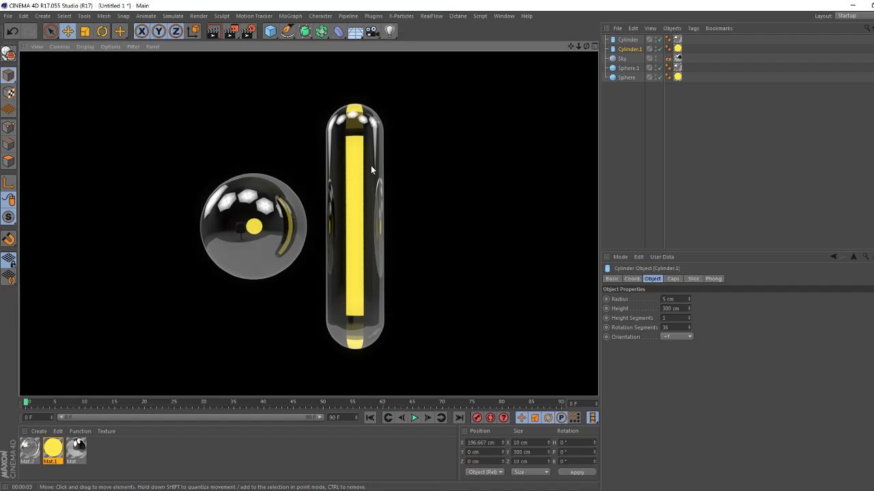
Raise Cylinder.1's cap fillet segments from 26 to 41 and render the view.
left_click(724, 125)
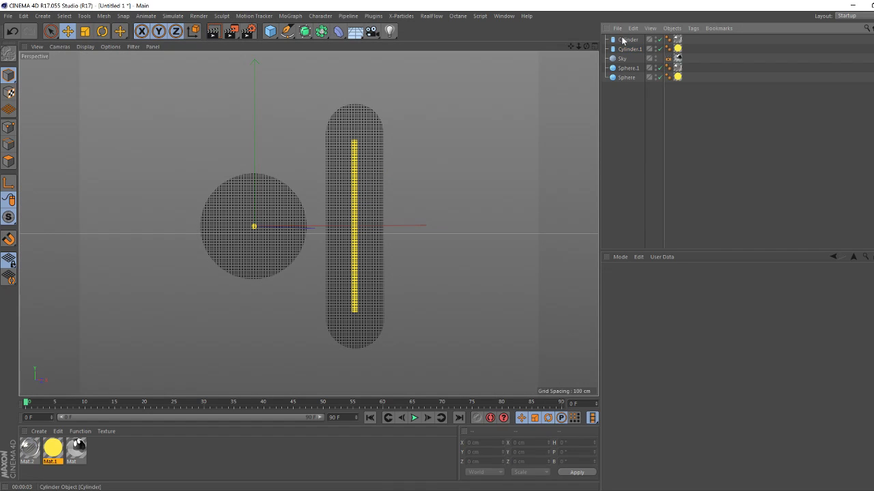
left_click(630, 49)
left_click(673, 279)
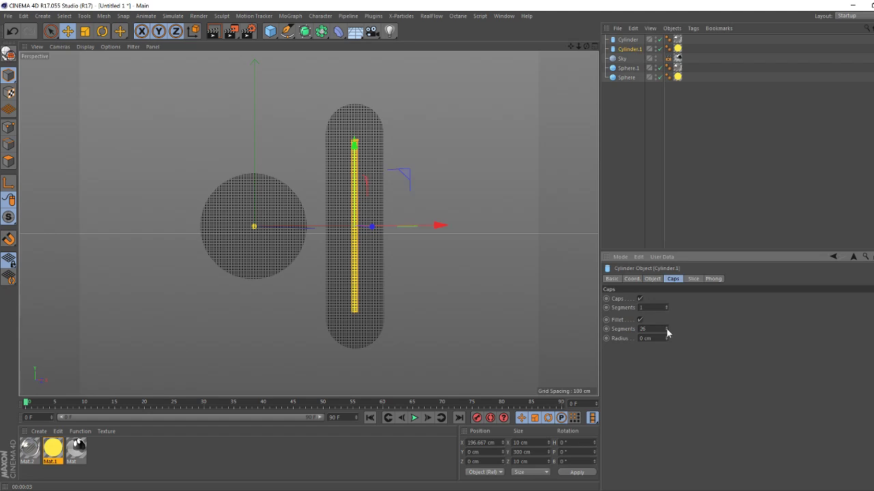
left_click_drag(666, 328, 669, 338)
scroll(485, 273, "up", 2)
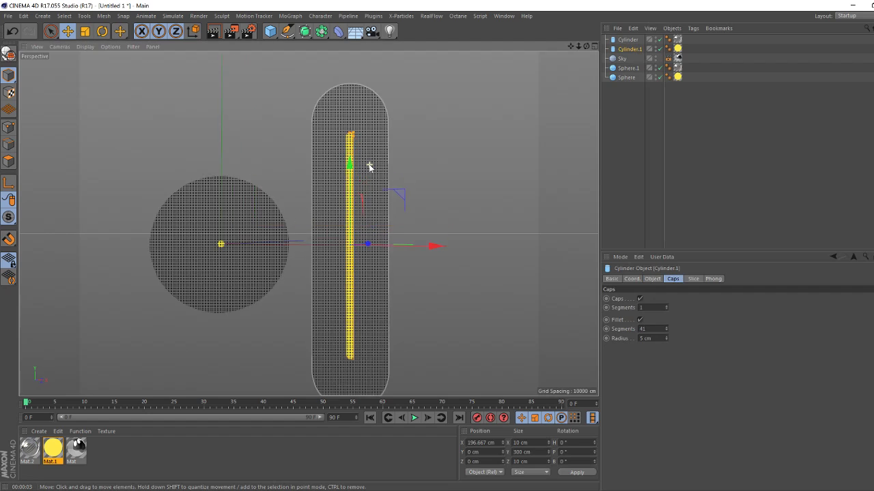
scroll(410, 218, "up", 2)
scroll(346, 182, "up", 2)
scroll(340, 157, "down", 2)
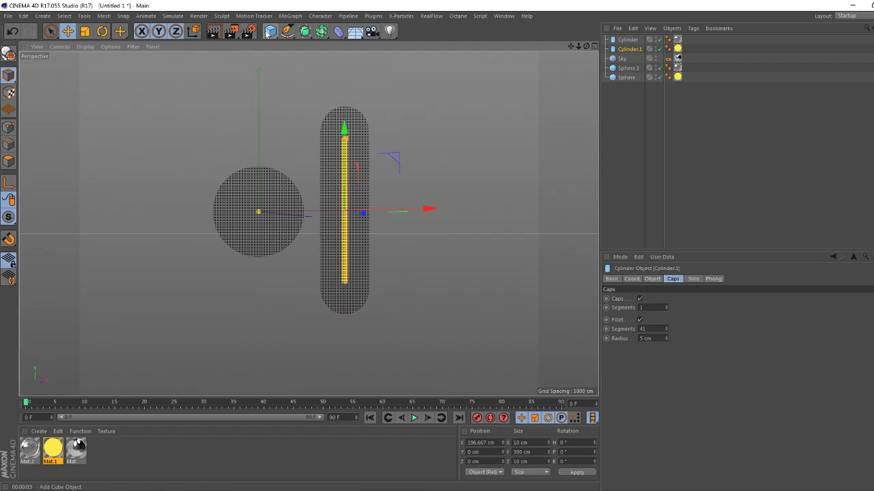
left_click(213, 32)
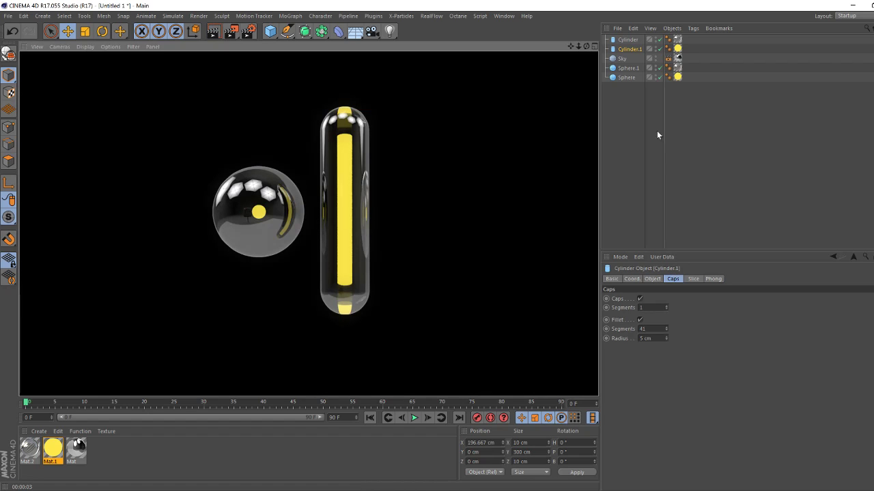
Set the Glow effect to size 10, intensity 10 and luminosity 50, then render.
left_click(250, 32)
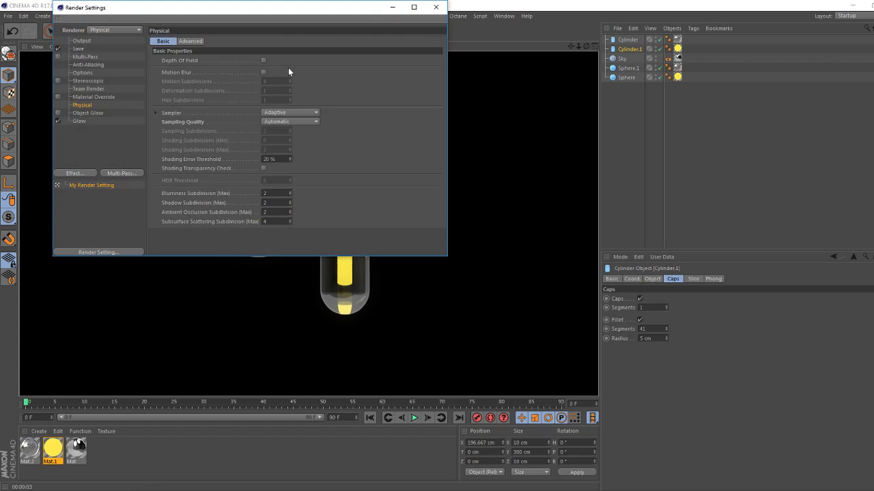
left_click(80, 121)
double_click(242, 70)
type("10")
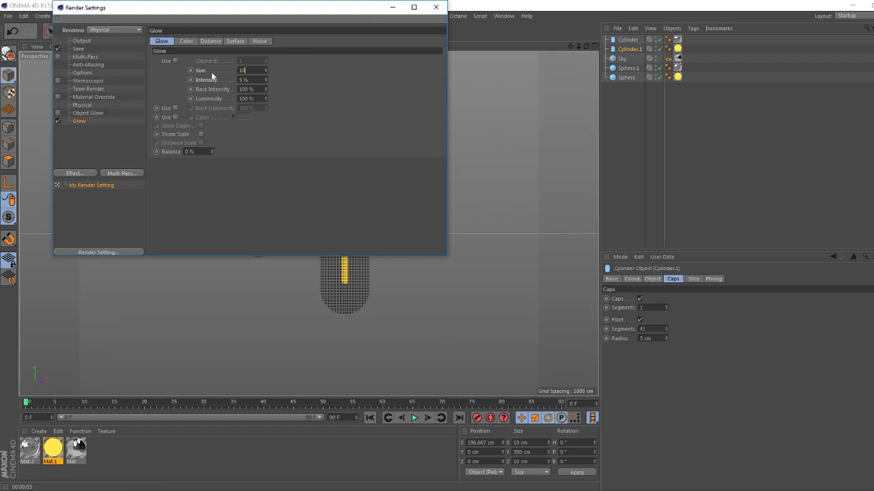
key("Tab")
type("1")
double_click(245, 99)
type("50")
key("Return")
left_click(436, 8)
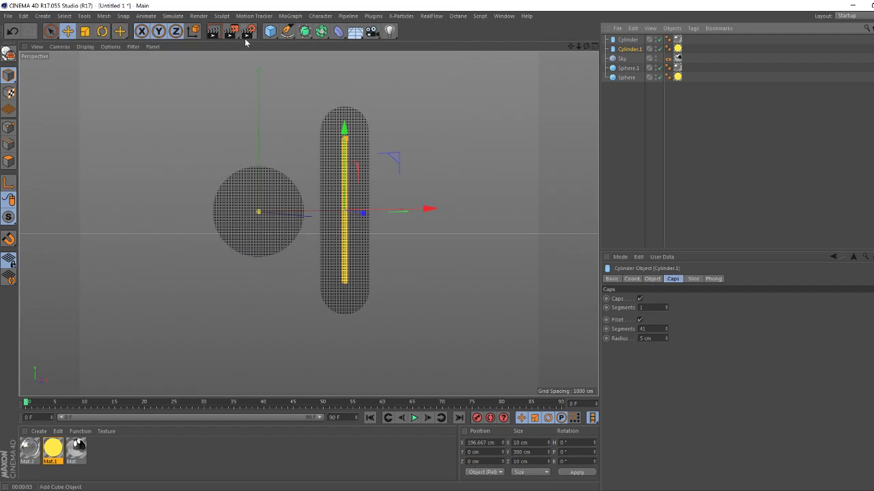
left_click(213, 34)
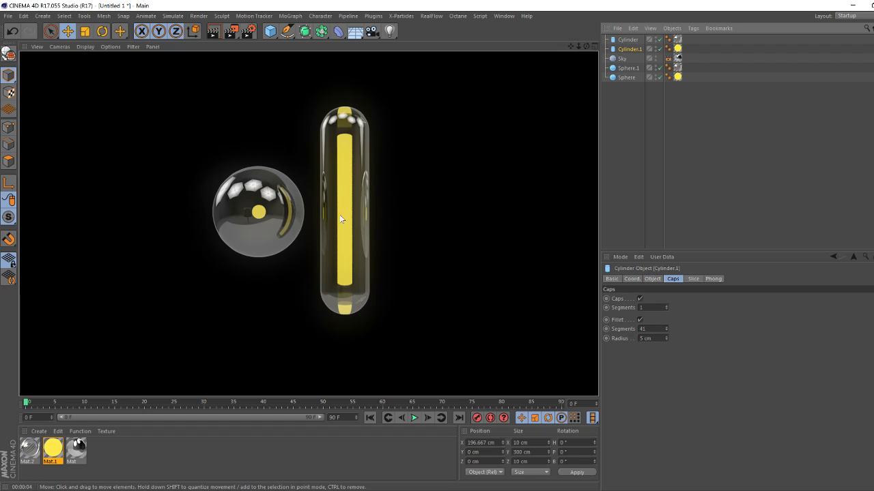
Restore the Glow luminosity to 100 % in Render Settings.
left_click(249, 32)
double_click(245, 98)
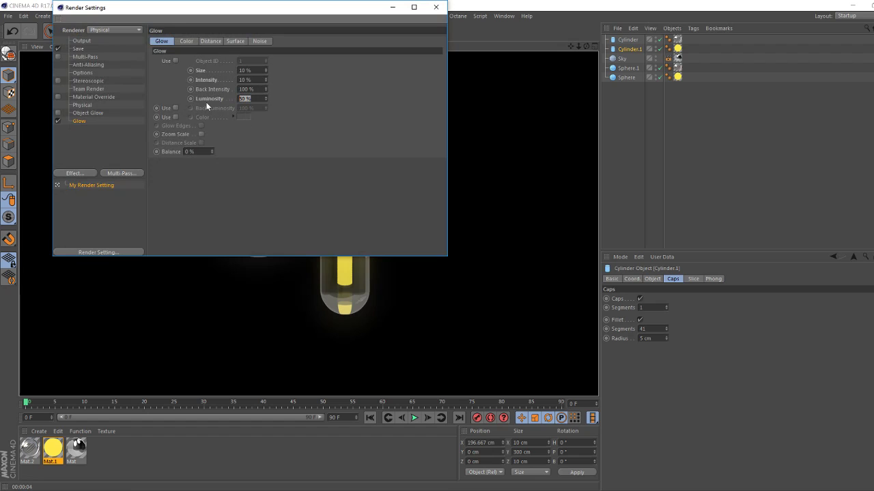
type("100")
key("Return")
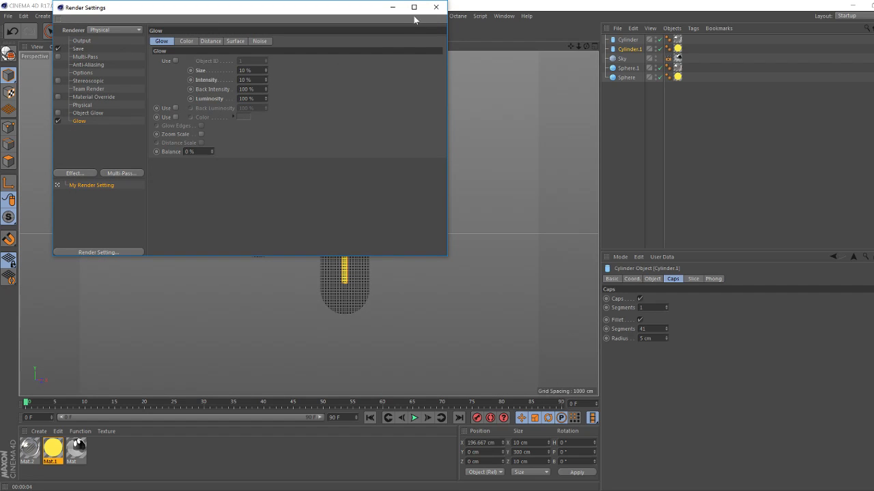
left_click(435, 7)
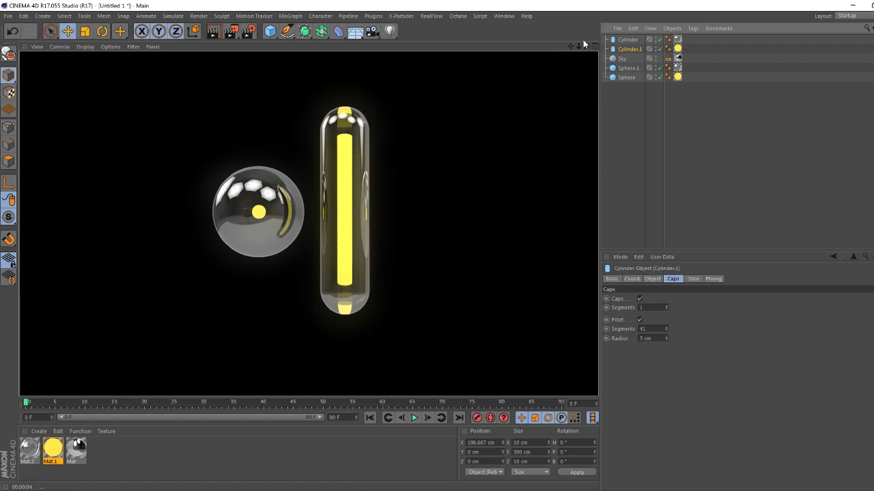
Shorten the filament cylinder from 300 to 234 cm and widen the capsule radius to 77 cm.
left_click(628, 40)
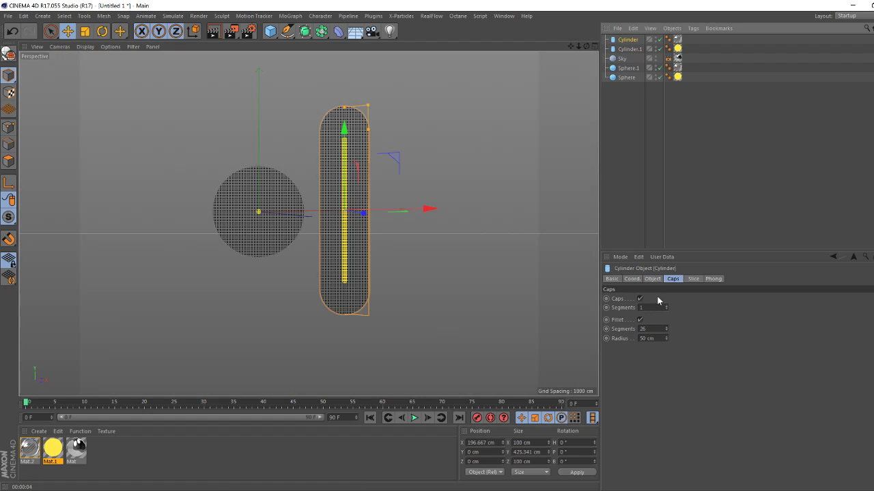
left_click(630, 49)
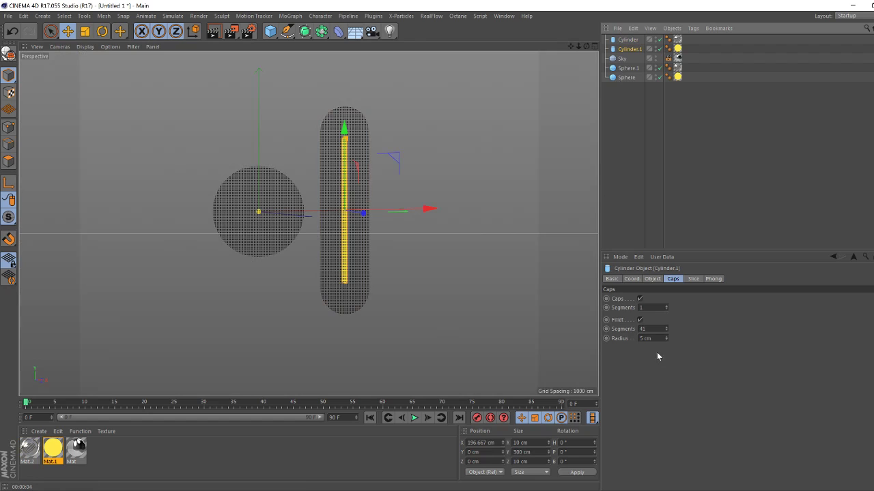
left_click(652, 279)
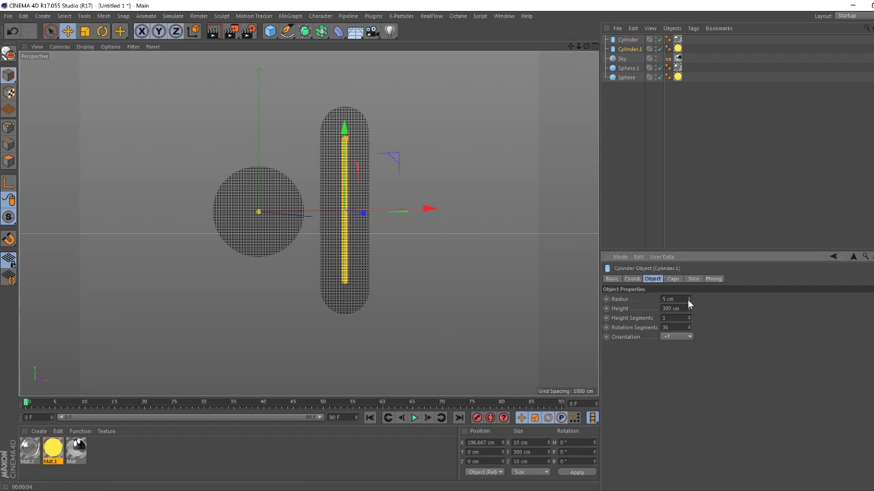
mouse_move(690, 309)
left_mouse_down()
mouse_move(644, 309)
mouse_move(704, 308)
left_mouse_up()
left_click(627, 39)
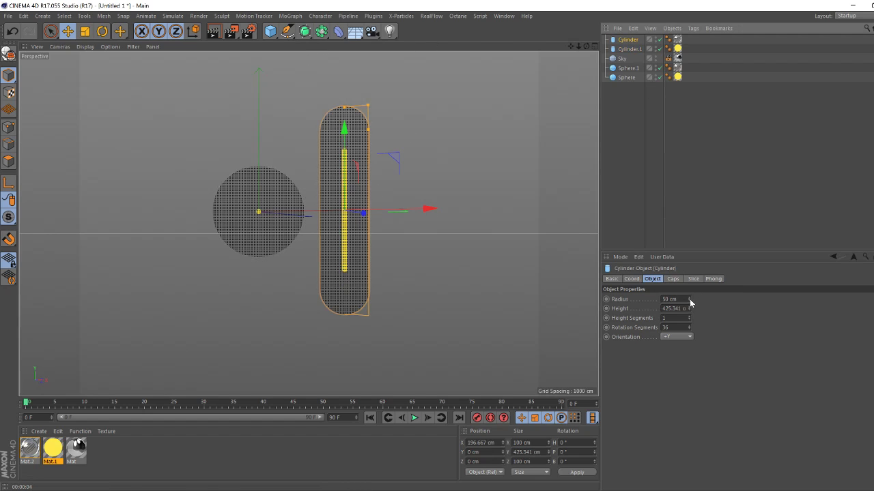
left_click_drag(690, 300, 709, 300)
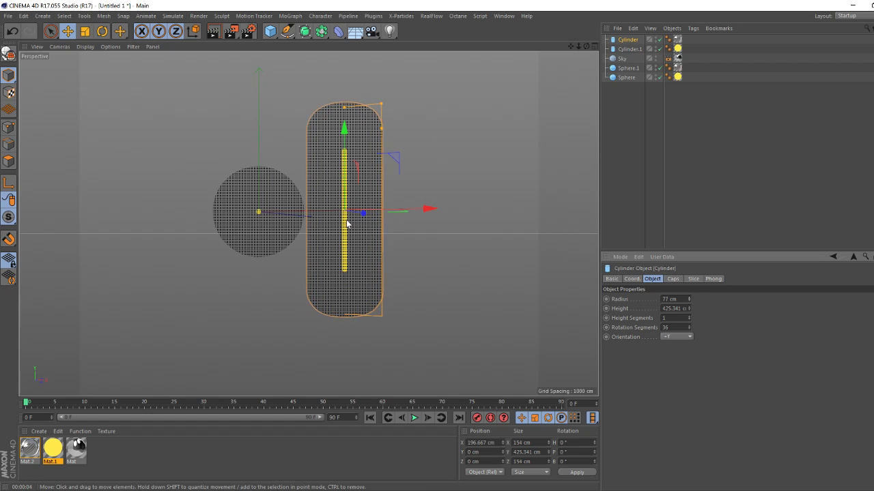
Move the glass sphere and yellow core sphere left to X -103.533 cm.
mouse_move(331, 203)
left_mouse_down("alt")
mouse_move(339, 294)
mouse_move(273, 198)
left_mouse_up("alt")
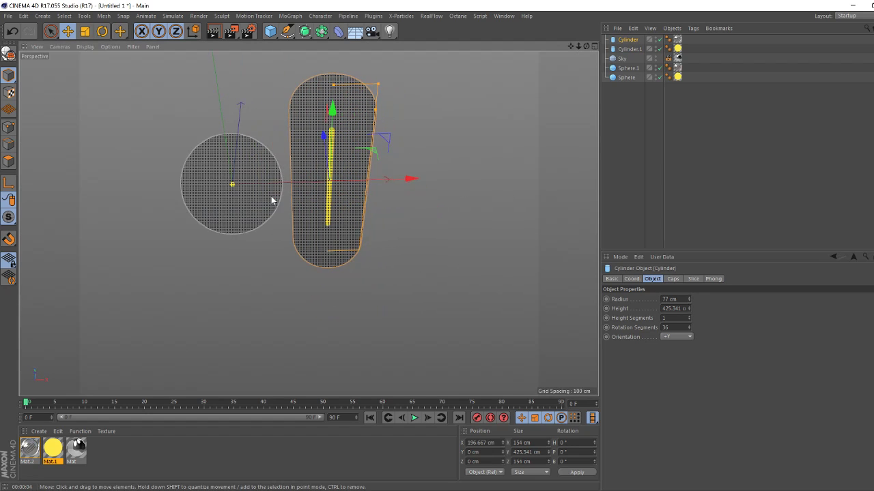
left_click(626, 68)
left_click(627, 77, "ctrl")
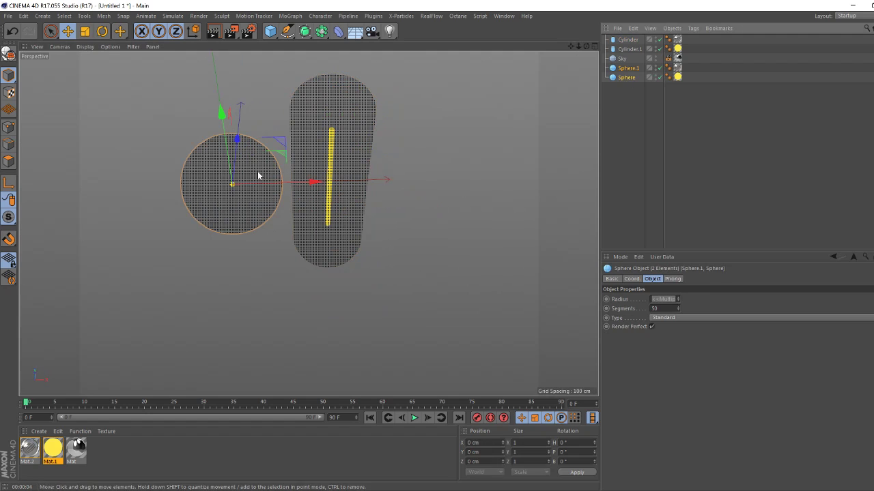
left_click_drag(312, 181, 264, 184)
mouse_move(255, 237)
left_mouse_down("alt")
mouse_move(275, 224)
mouse_move(307, 250)
mouse_move(253, 230)
mouse_move(362, 242)
mouse_move(316, 233)
left_mouse_up("alt")
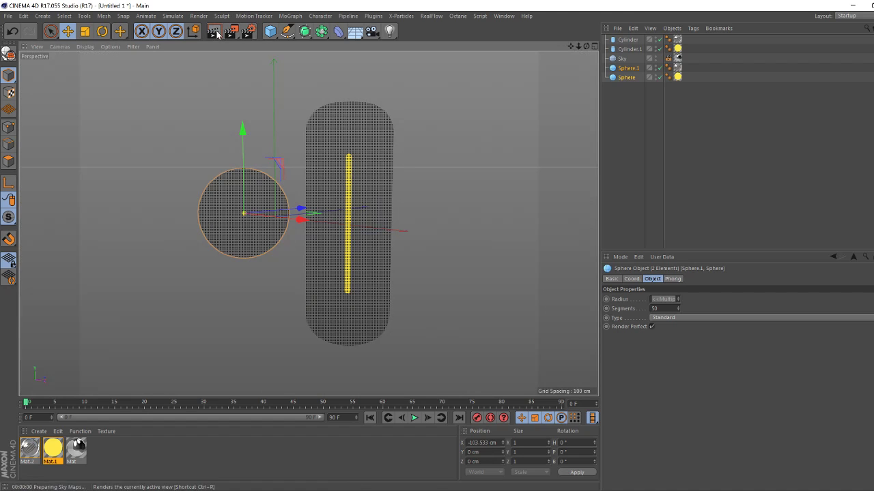
Preview the scene with an Interactive Render Region, zoom in, then switch to OBS Studio.
key("alt+r")
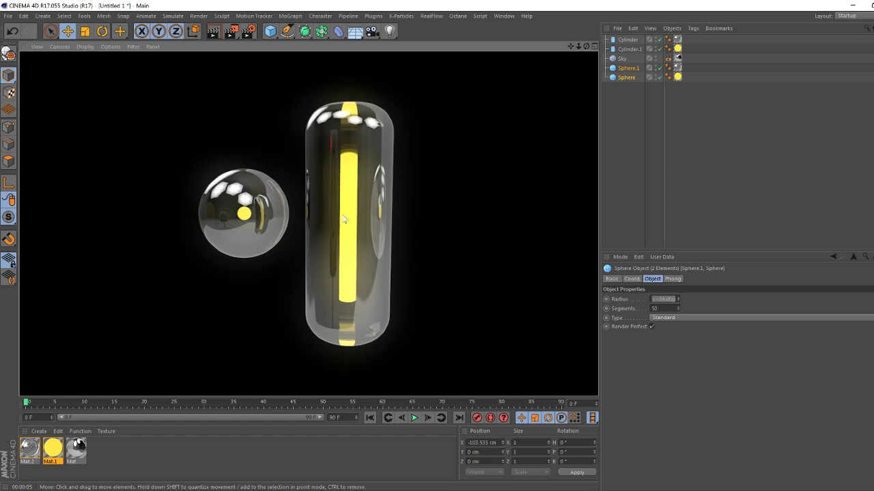
scroll(343, 215, "up", 1)
scroll(360, 195, "up", 3)
scroll(322, 166, "up", 3)
scroll(293, 144, "up", 2)
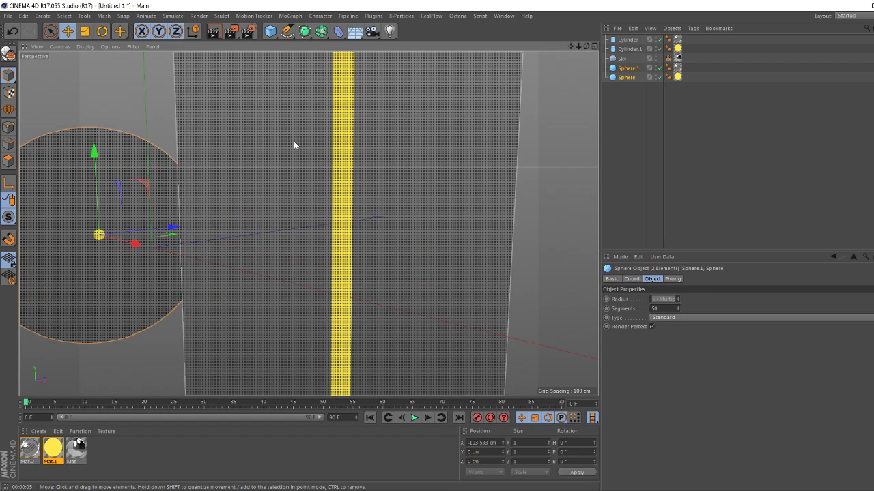
key("alt+r")
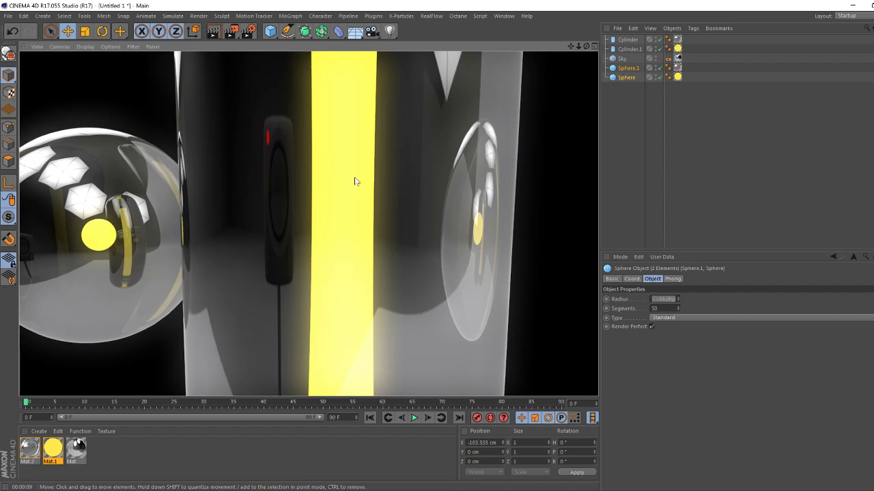
key("alt+Tab")
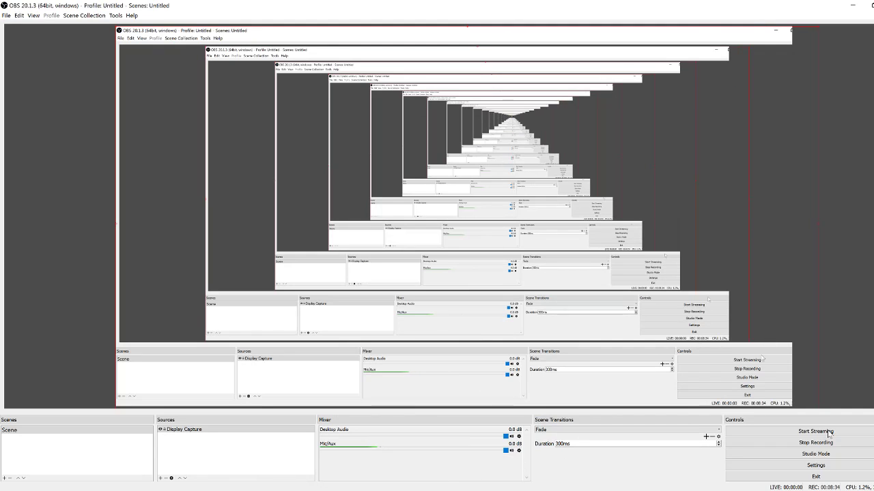